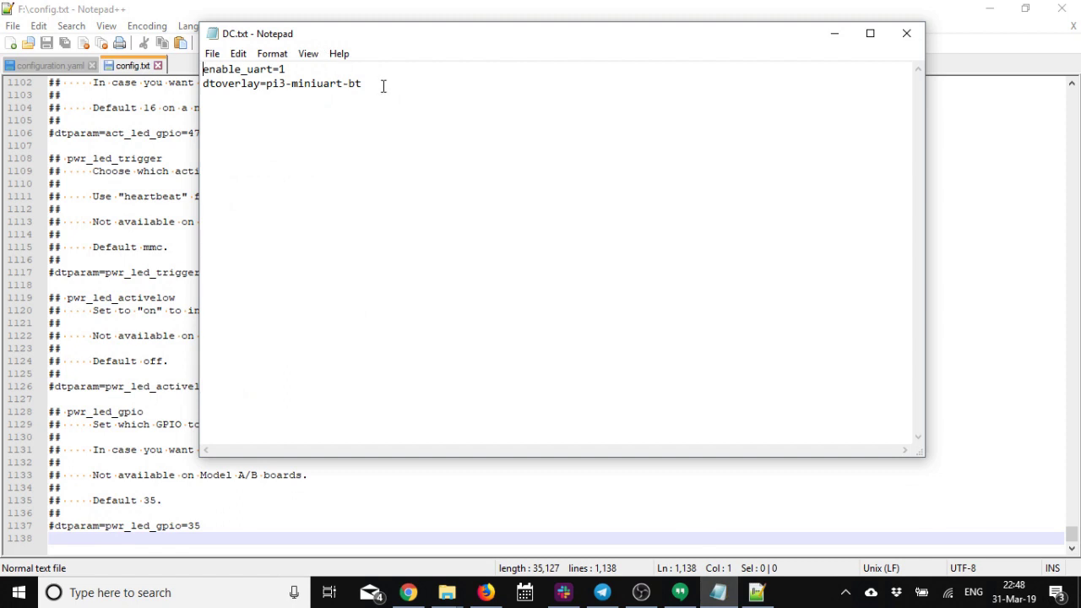
Copy the enable_uart=1 and dtoverlay=pi3-miniuart-bt lines from DC.txt.
drag(381, 85, 203, 68)
key(ctrl+c)
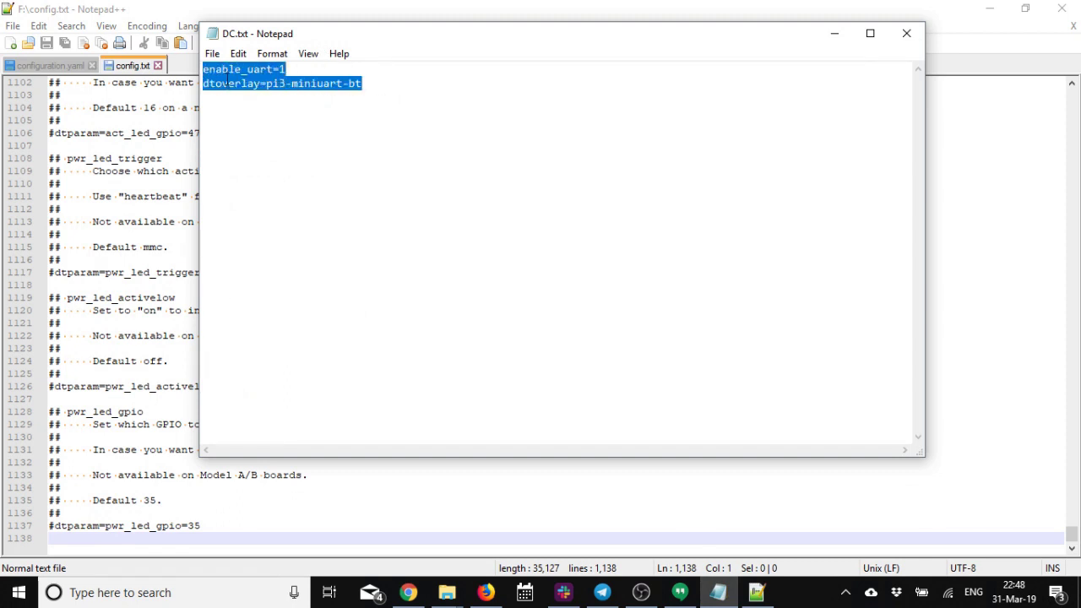
right_click(222, 81)
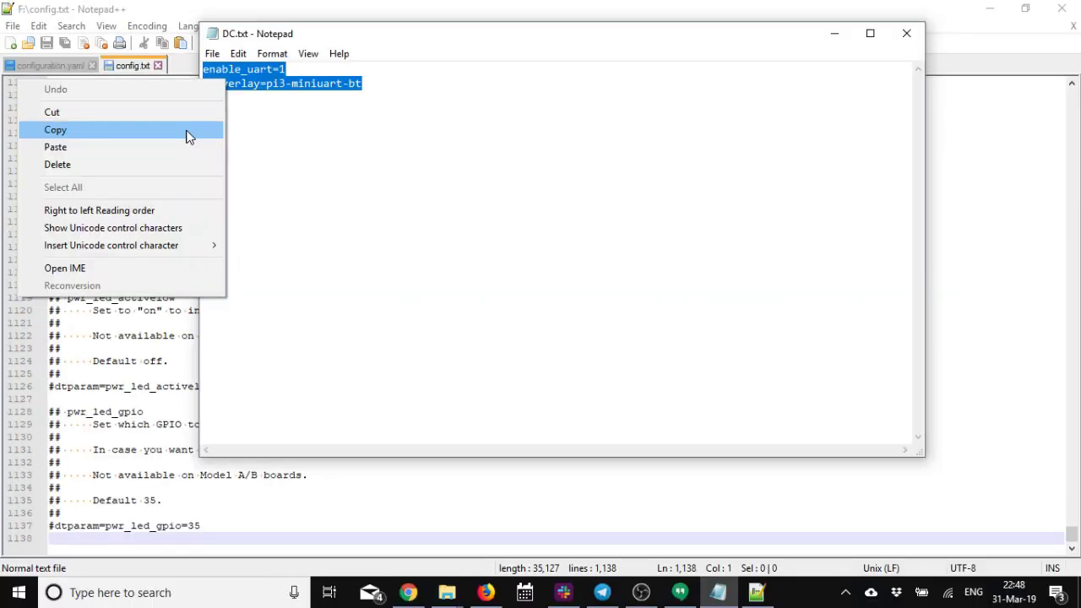
click(188, 129)
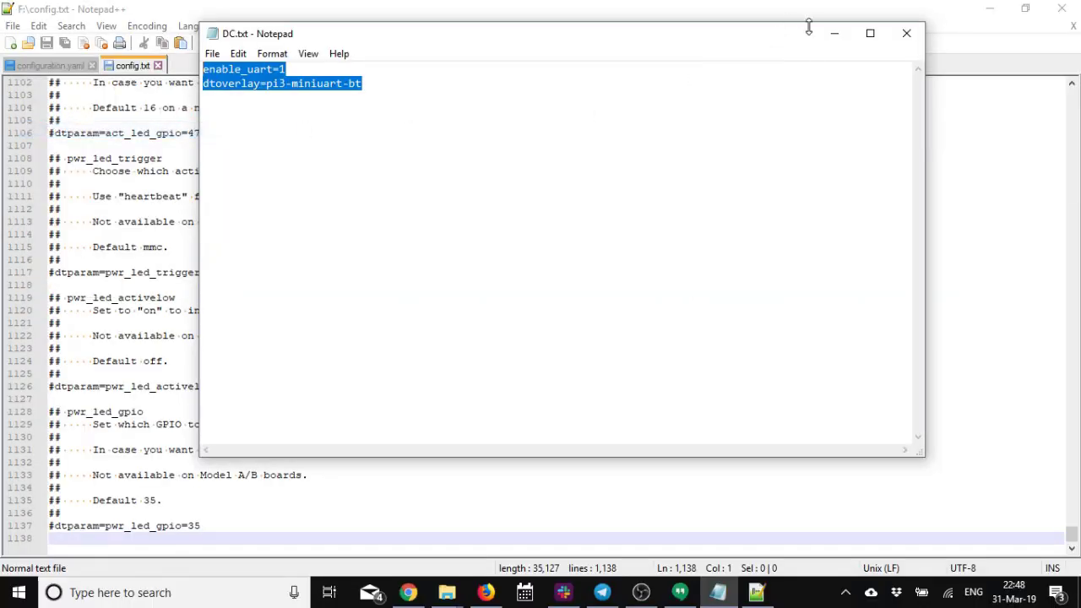
Paste both UART lines at the end of config.txt, save it, and close Notepad++.
click(834, 34)
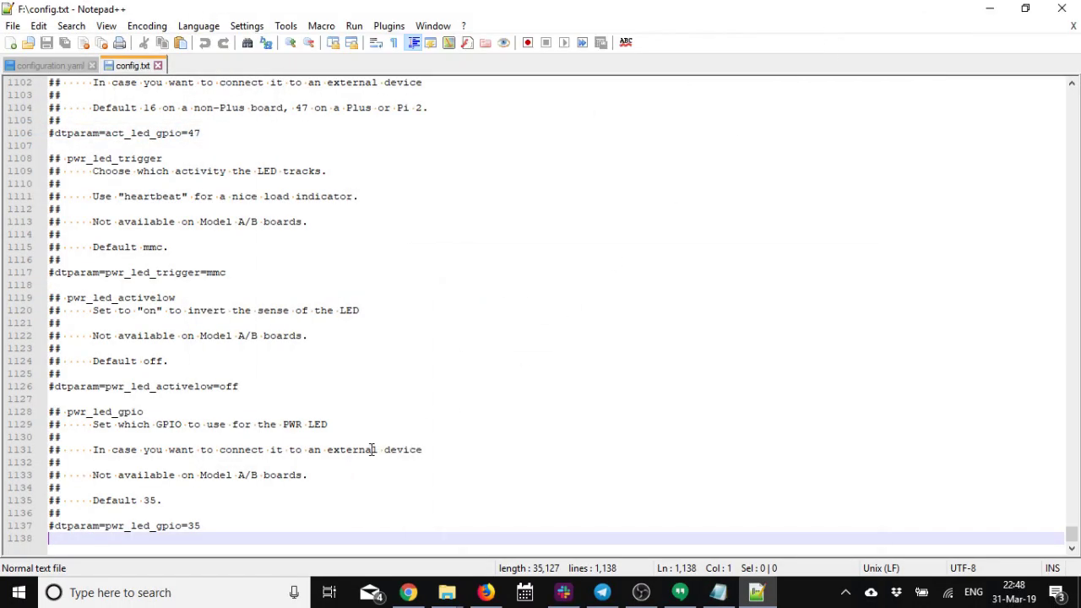
right_click(139, 538)
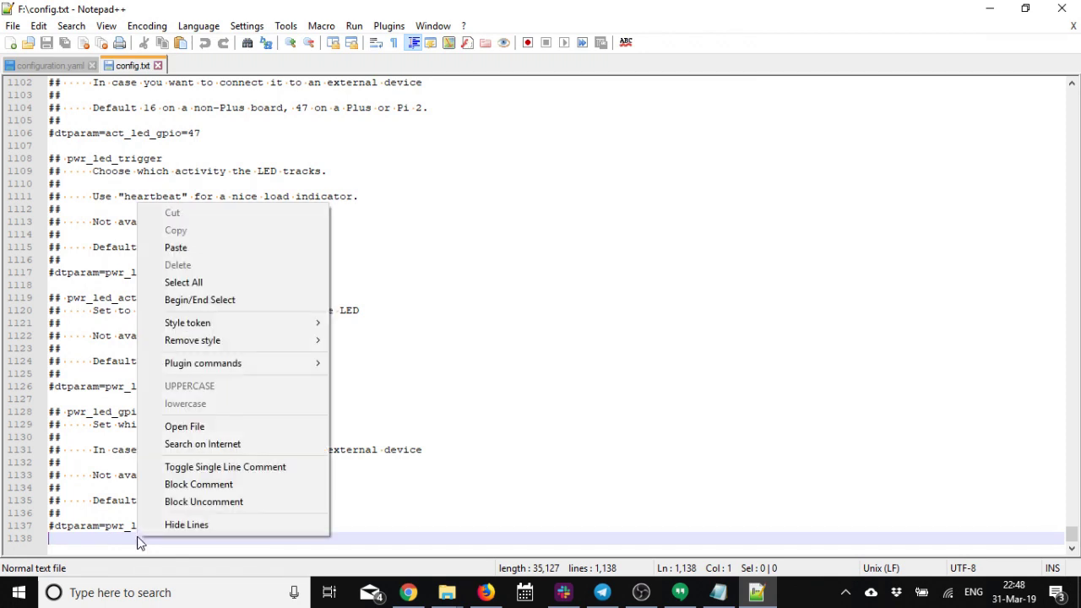
click(195, 249)
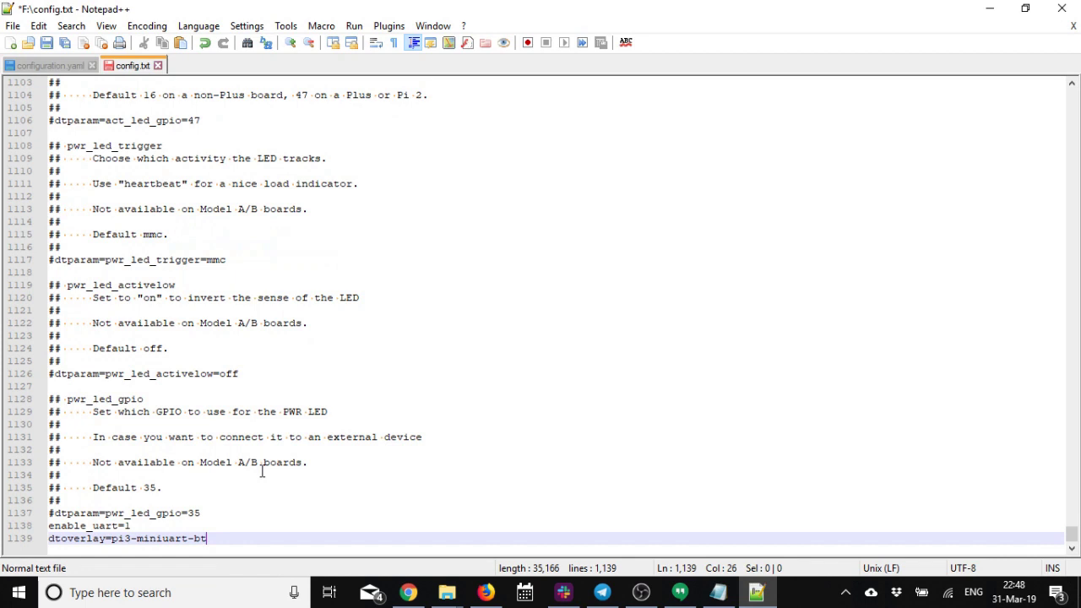
click(47, 45)
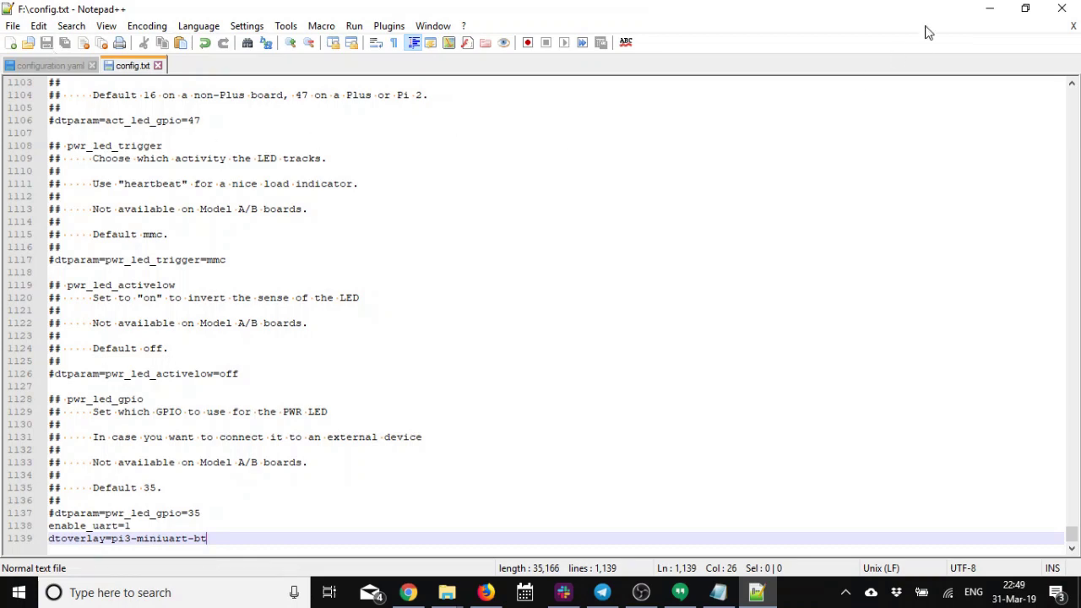
click(1062, 10)
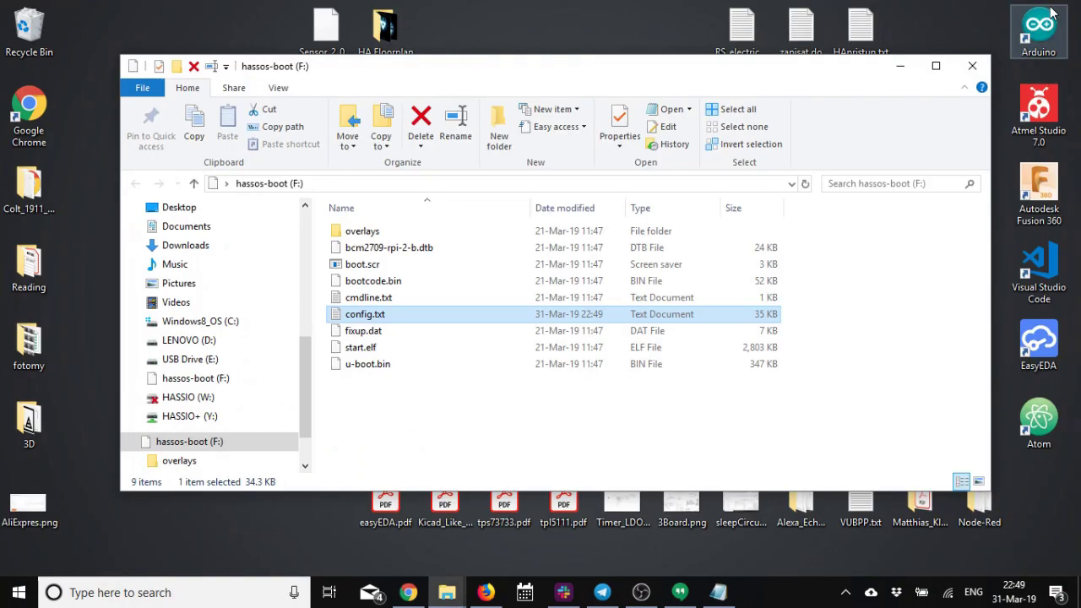
Close the hassos-boot window and safely eject the card using the tray's USB icon.
click(970, 69)
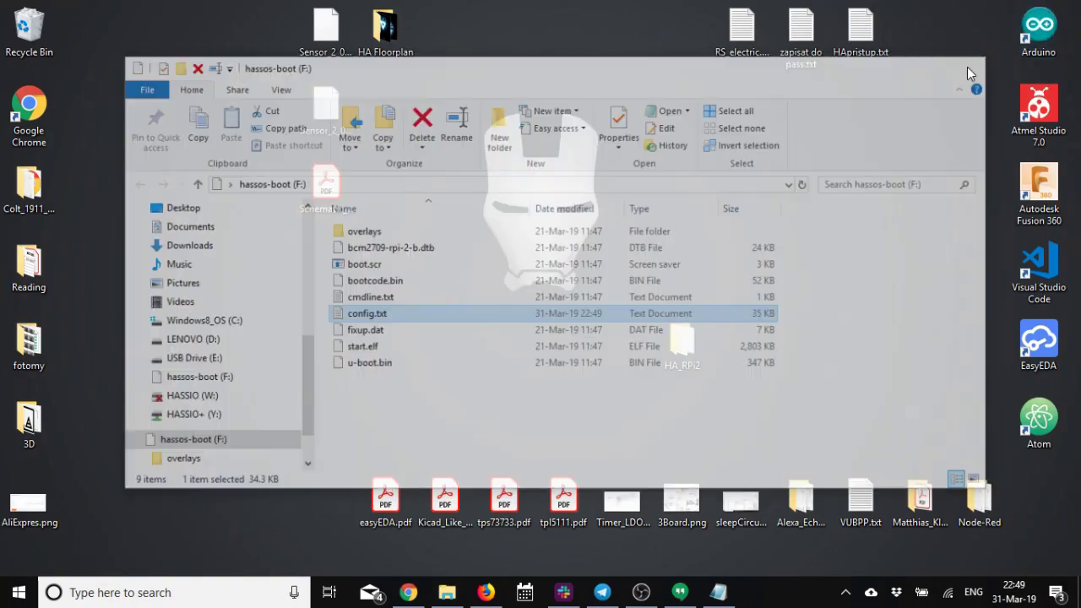
click(844, 592)
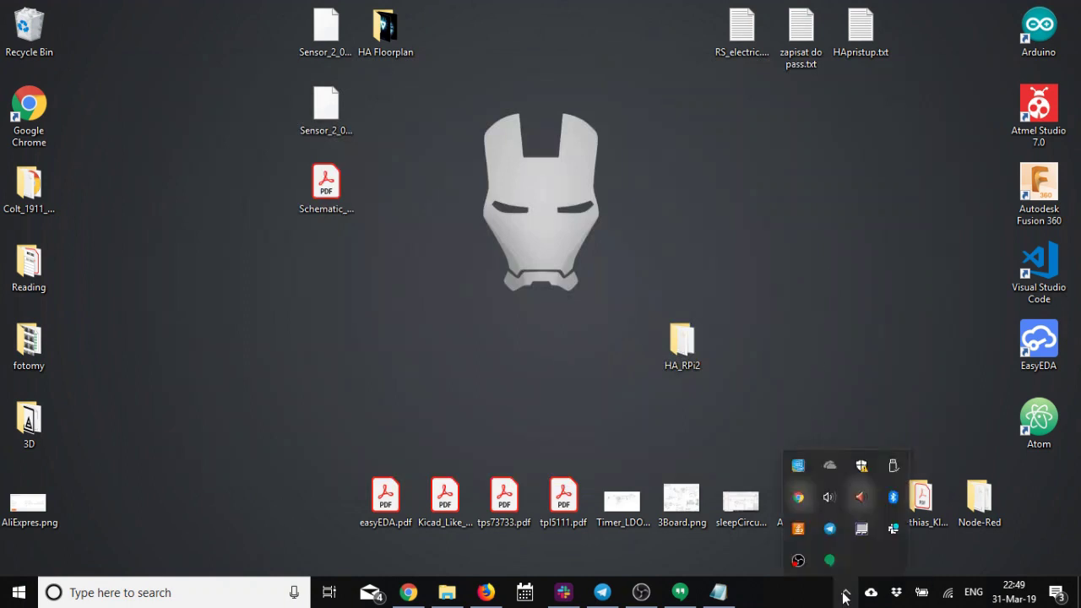
click(893, 467)
click(928, 499)
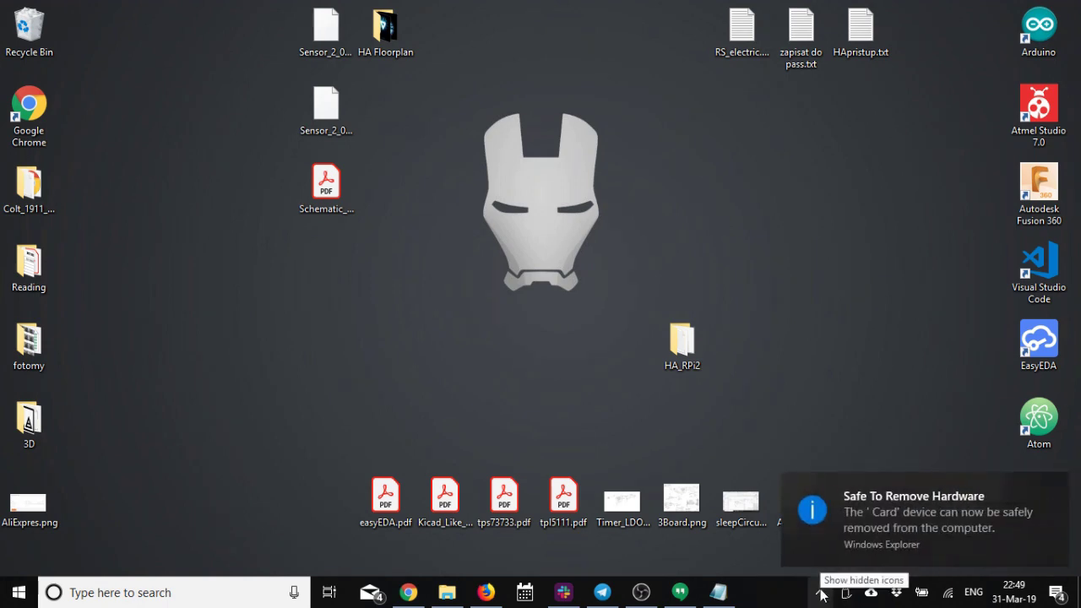
click(1054, 486)
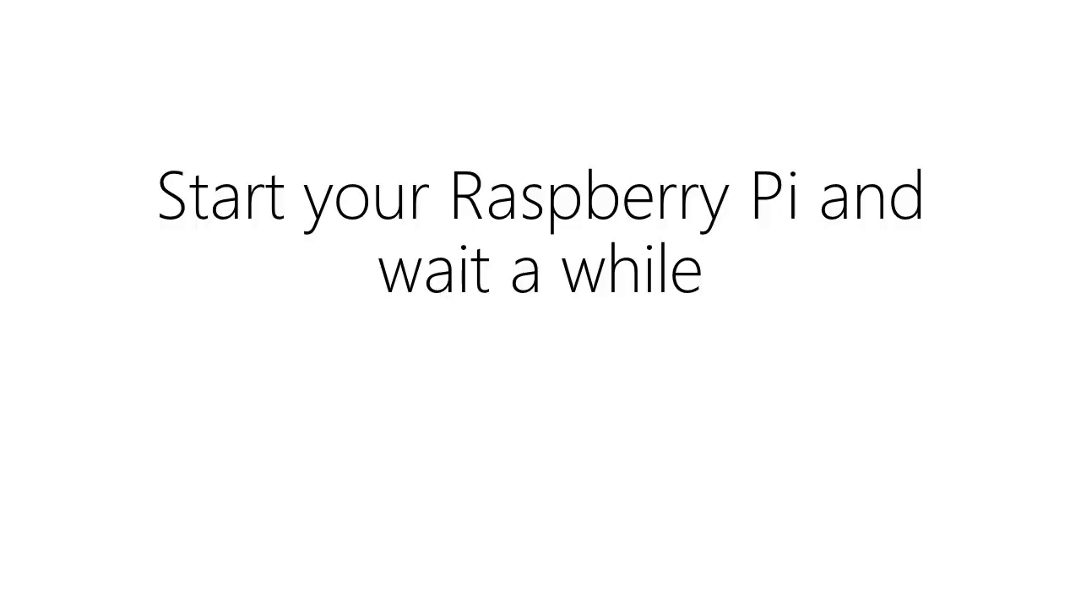
Reload Firefox until Hass.io finishes preparing and shows the onboarding page.
click(67, 42)
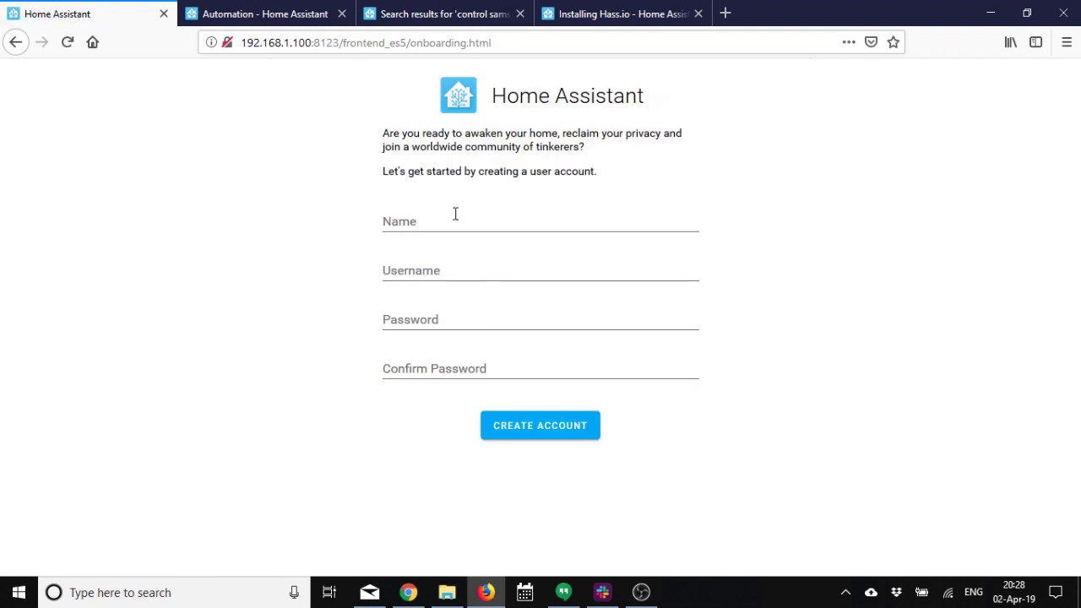
Create the user account with a display name, capitalised username, and matching password entries.
click(454, 213)
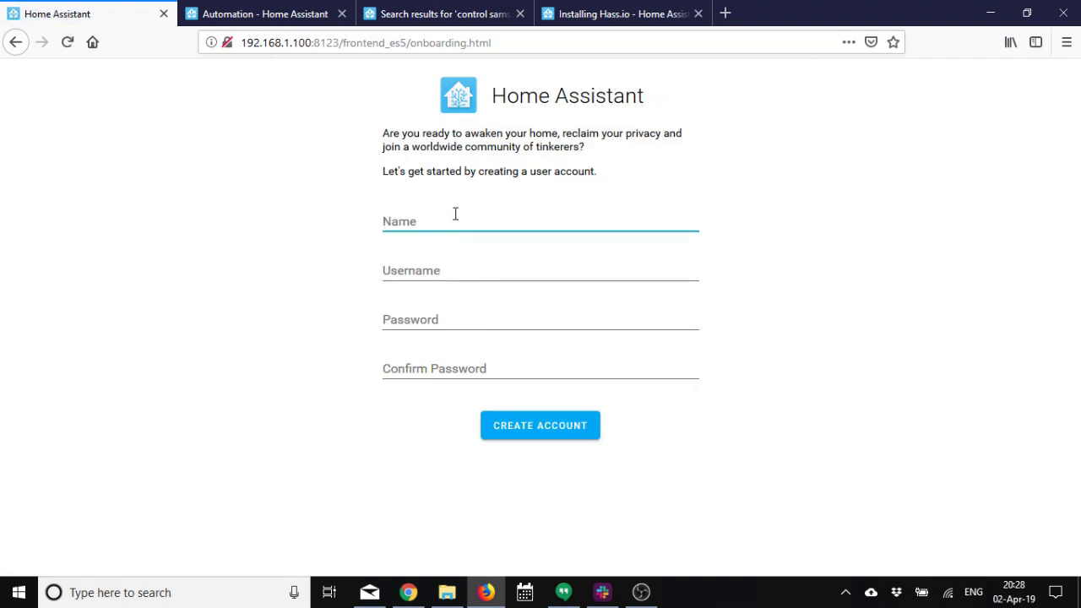
text(Dzeykop)
key(Tab)
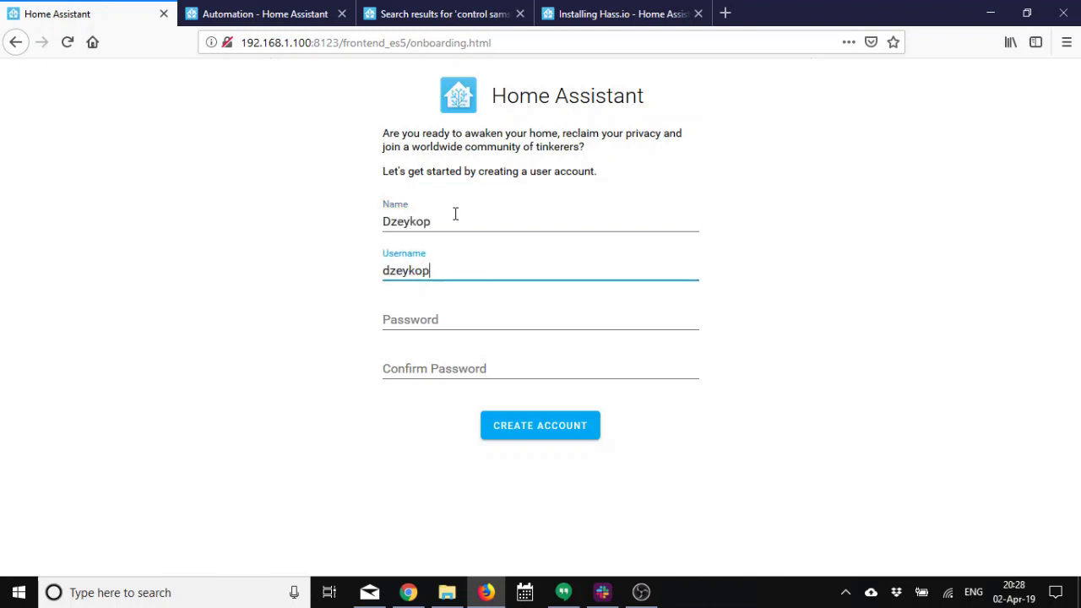
key(Left)
key(Left)
key(Left)
key(Left)
key(BackSpace)
text(D)
key(Tab)
text(12)
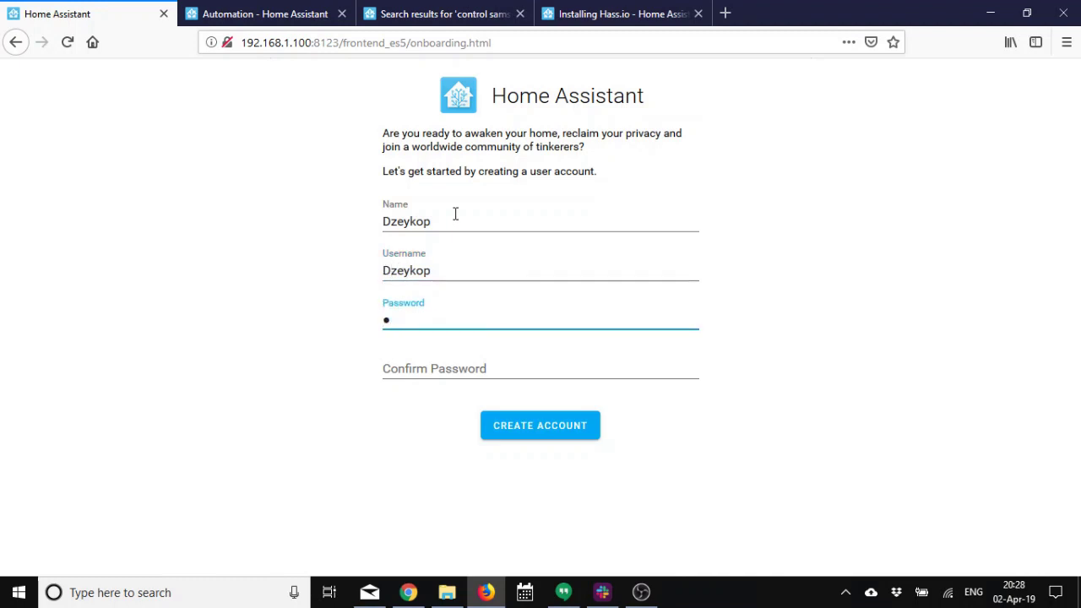
text(•••••••)
key(Tab)
text(12)
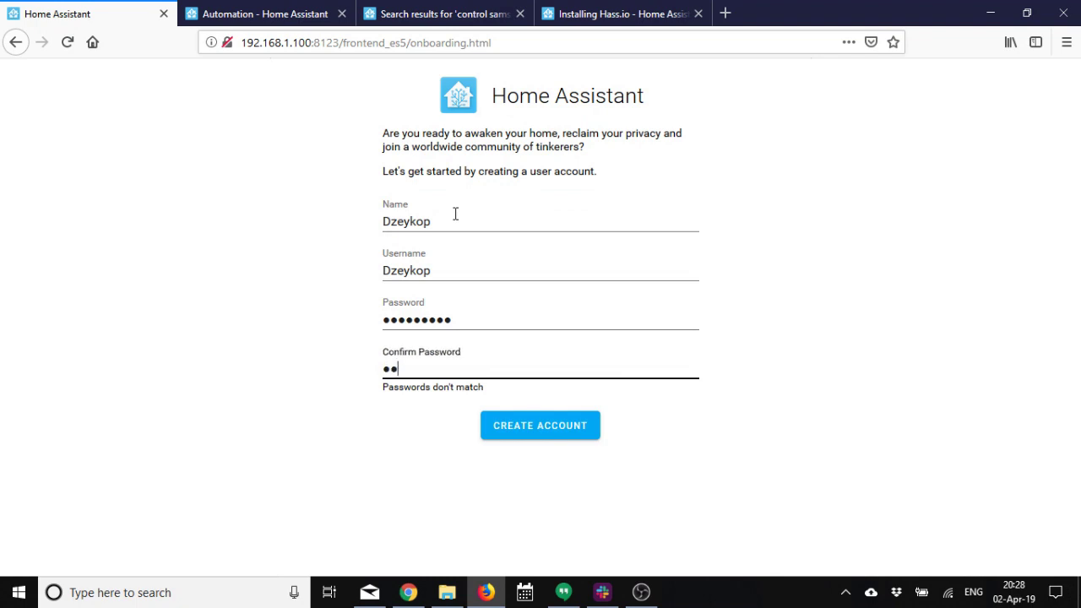
text(3456789)
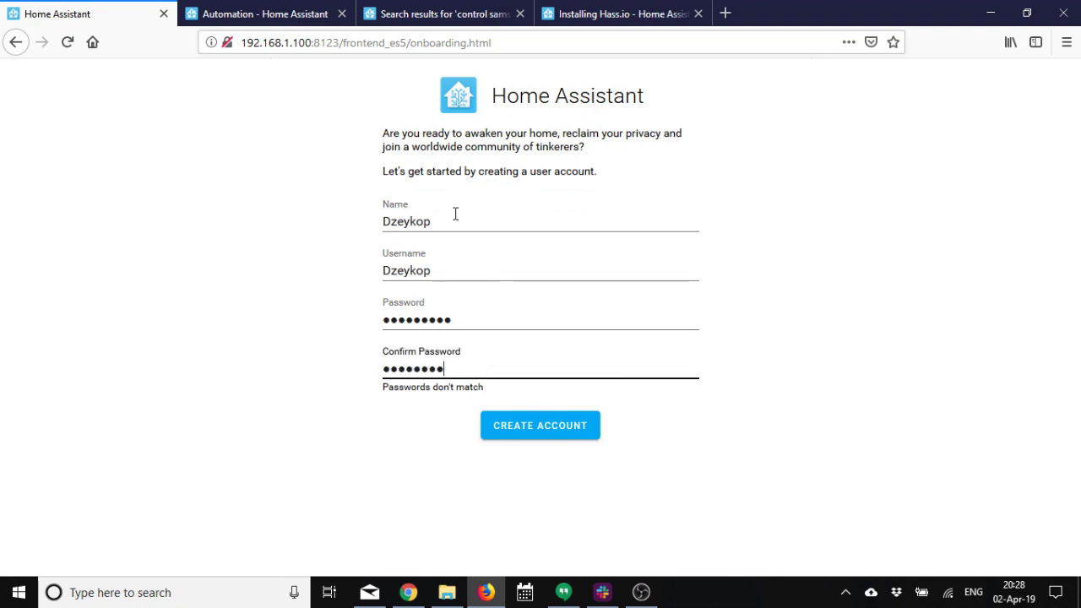
click(582, 426)
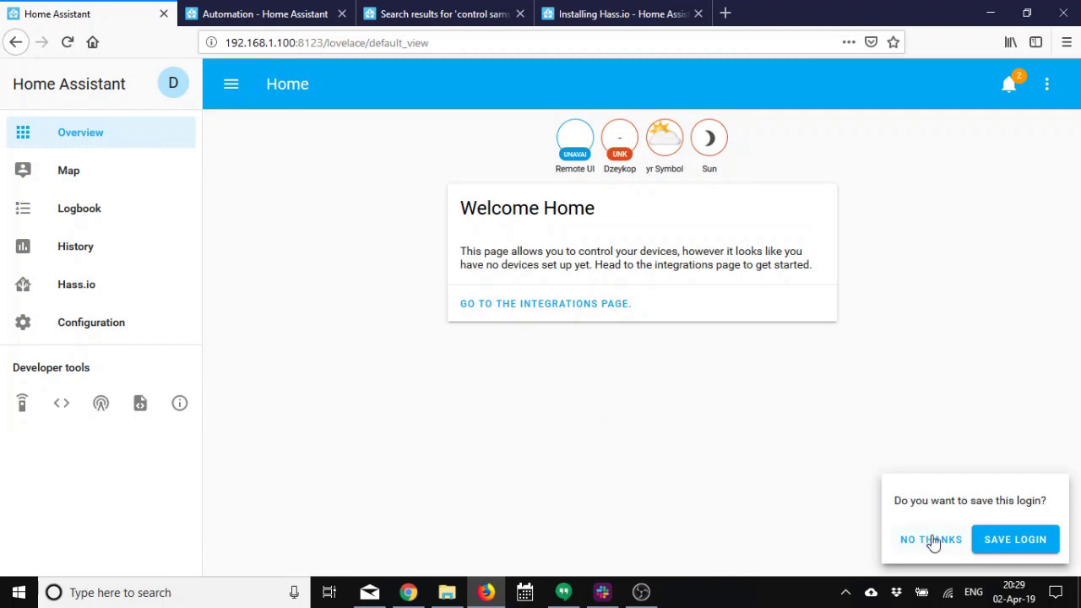
Answer the save-login prompt and open the Hass.io add-on store.
click(1001, 548)
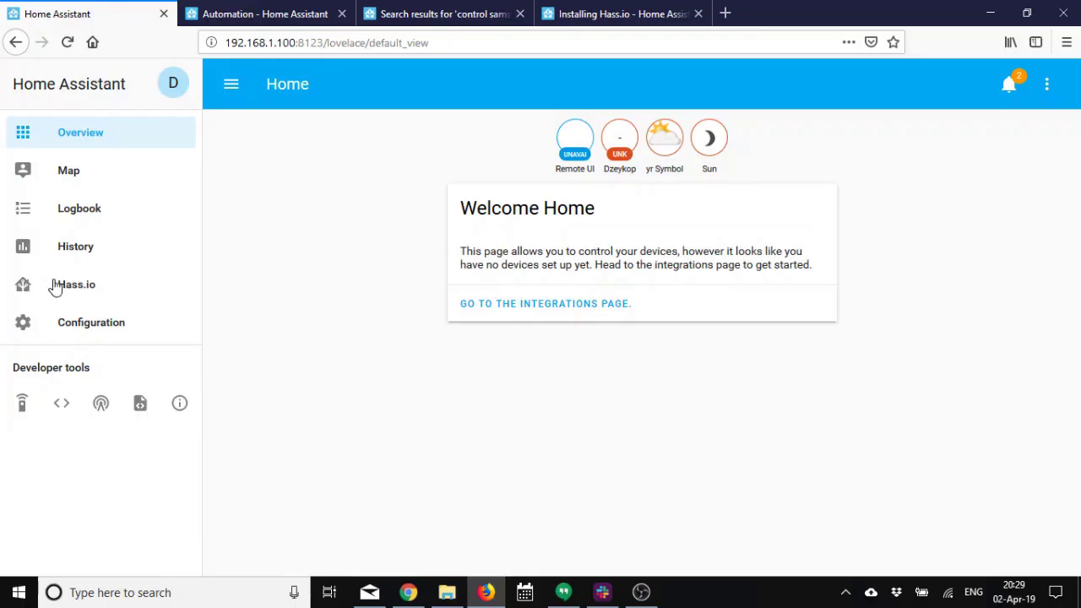
click(67, 290)
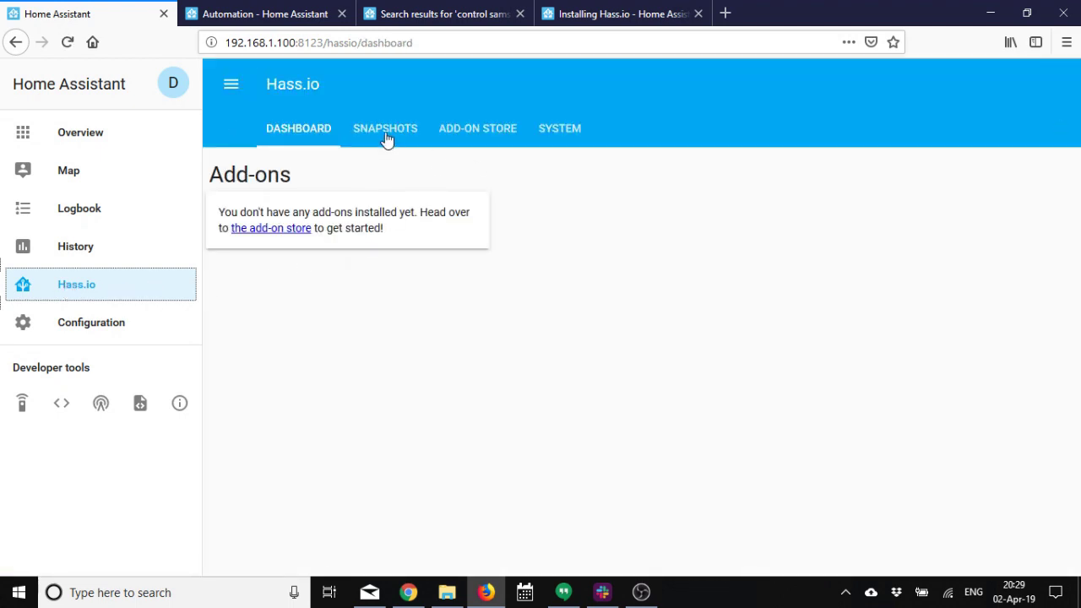
click(456, 138)
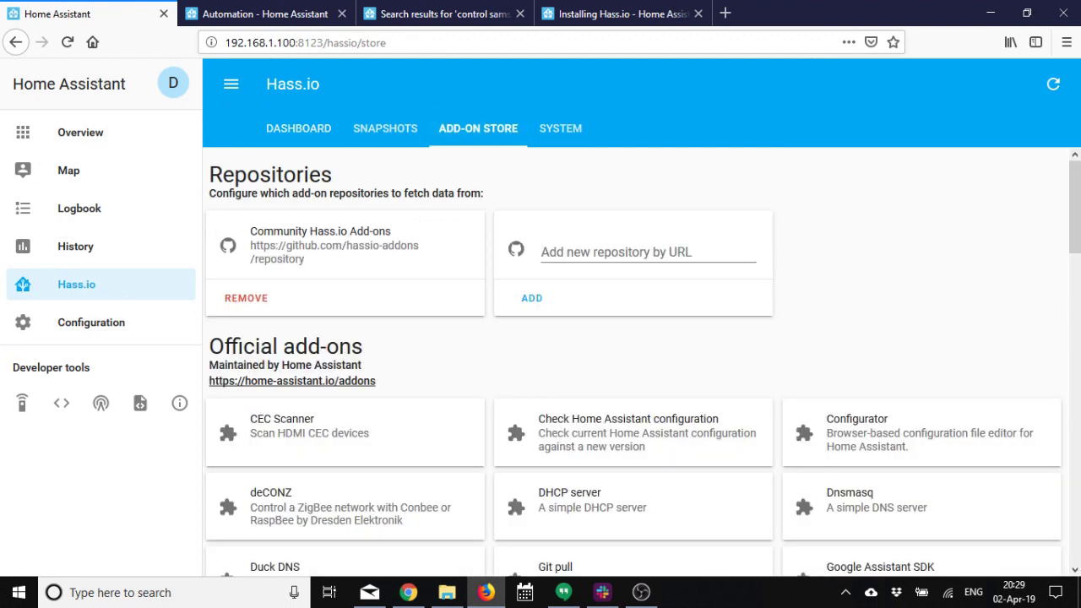
drag(1078, 244, 1078, 282)
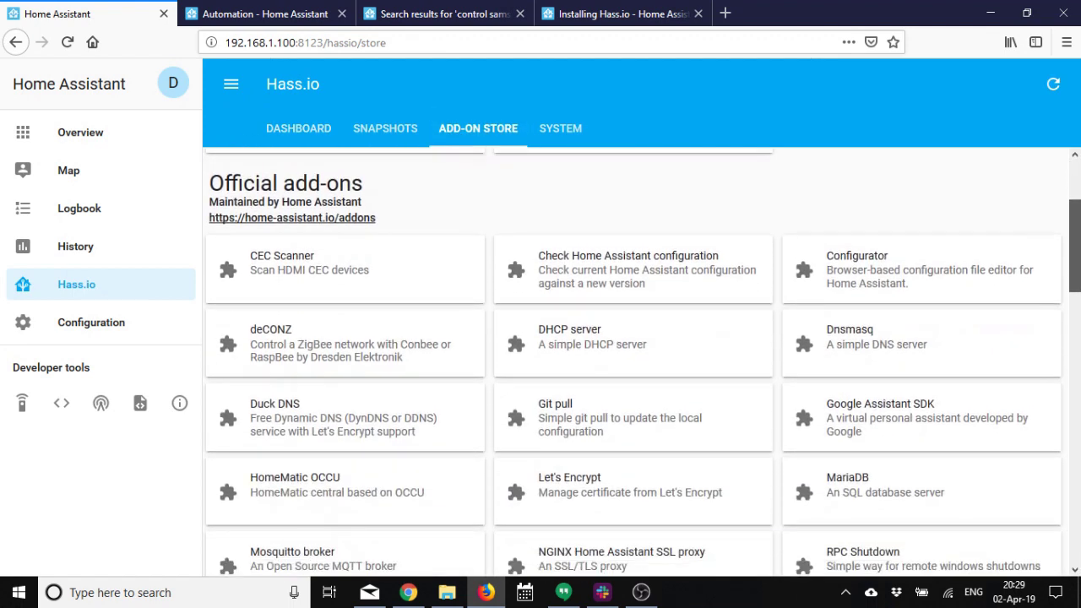
Open the deCONZ add-on's details and start installing it.
click(304, 358)
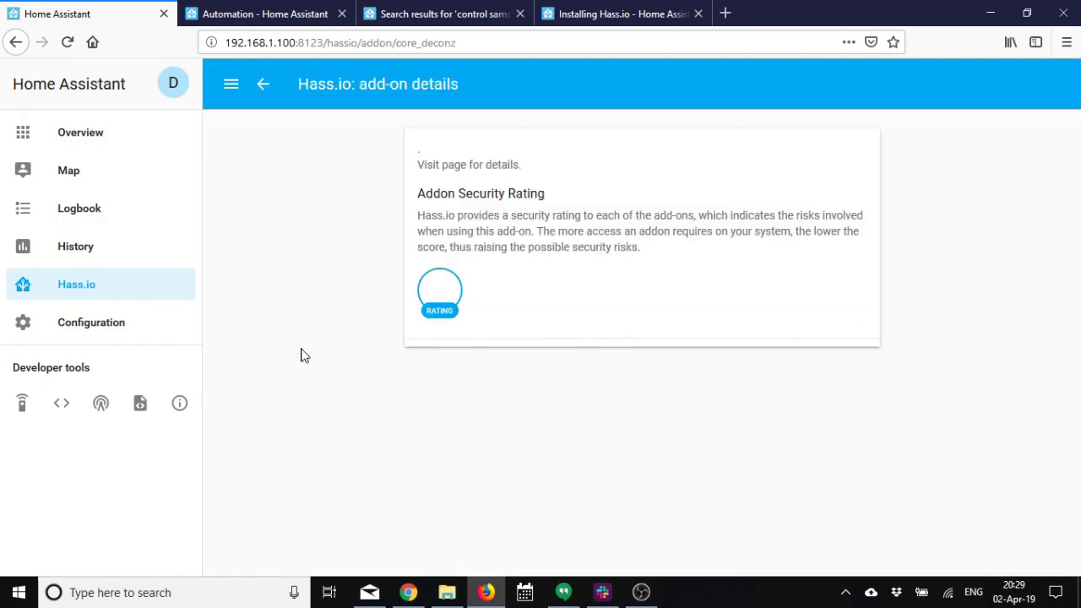
scroll(302, 365, down, 2)
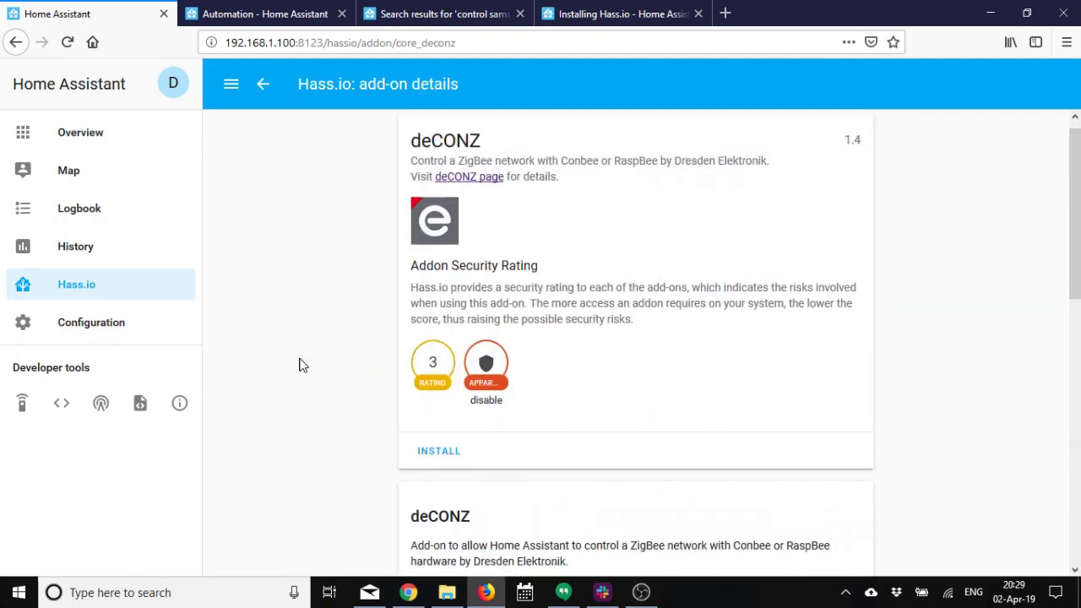
scroll(301, 364, down, 10)
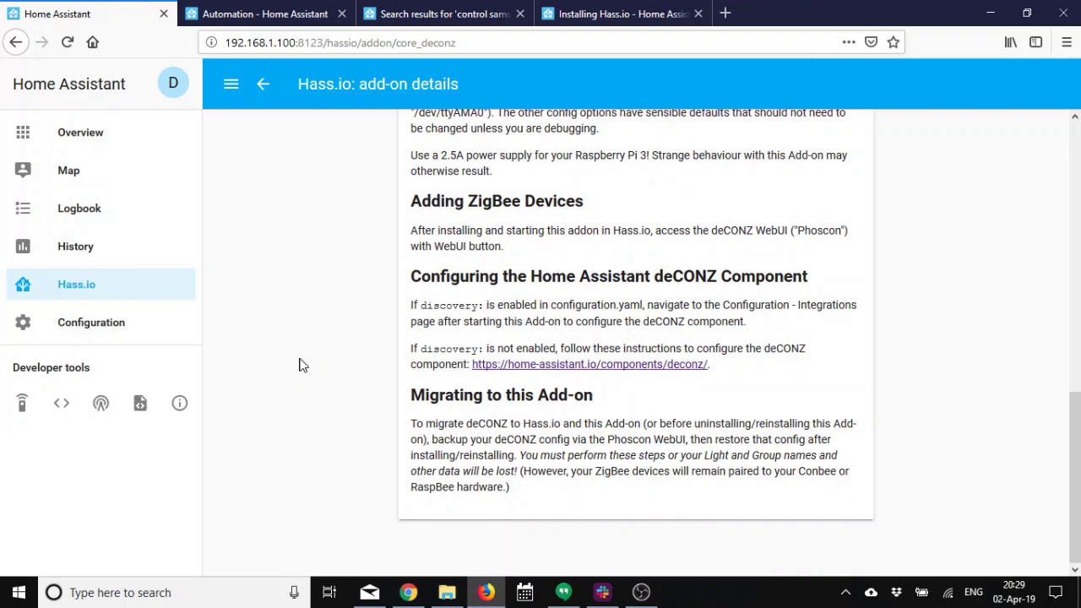
scroll(301, 365, up, 10)
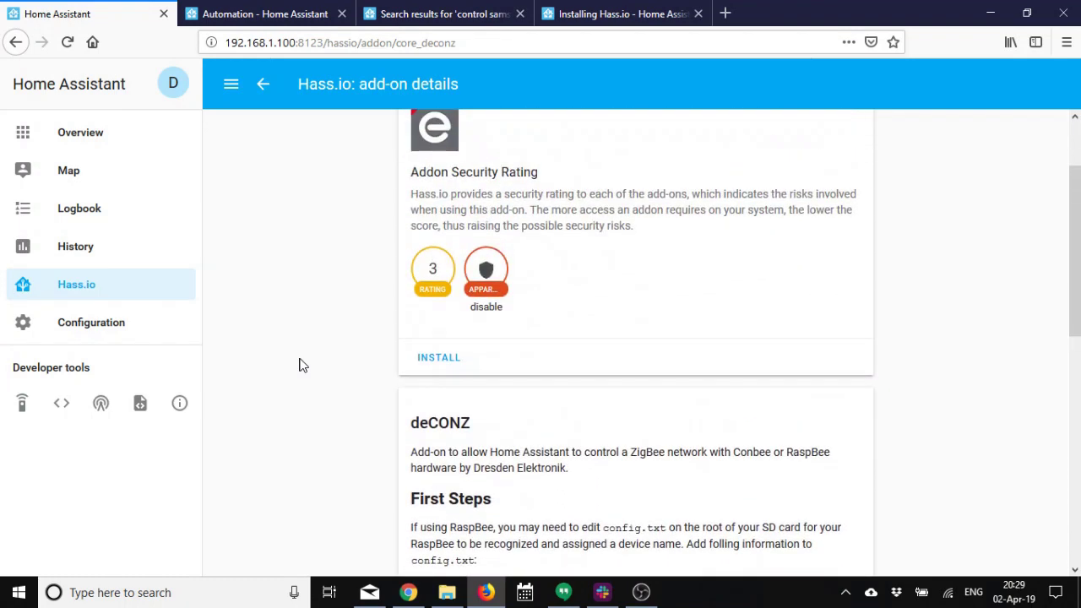
scroll(301, 364, up, 2)
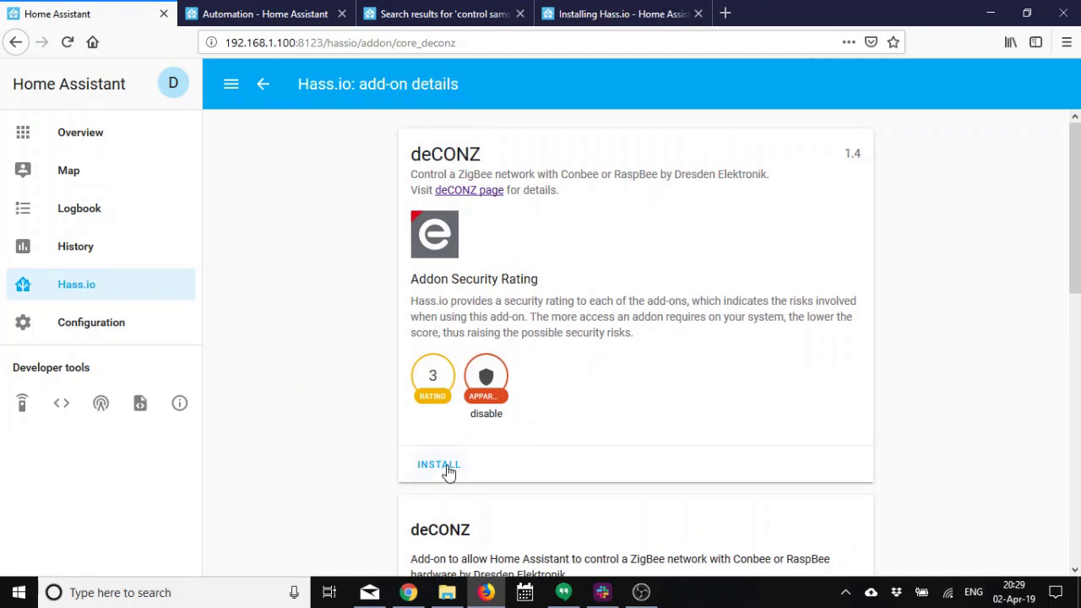
click(447, 470)
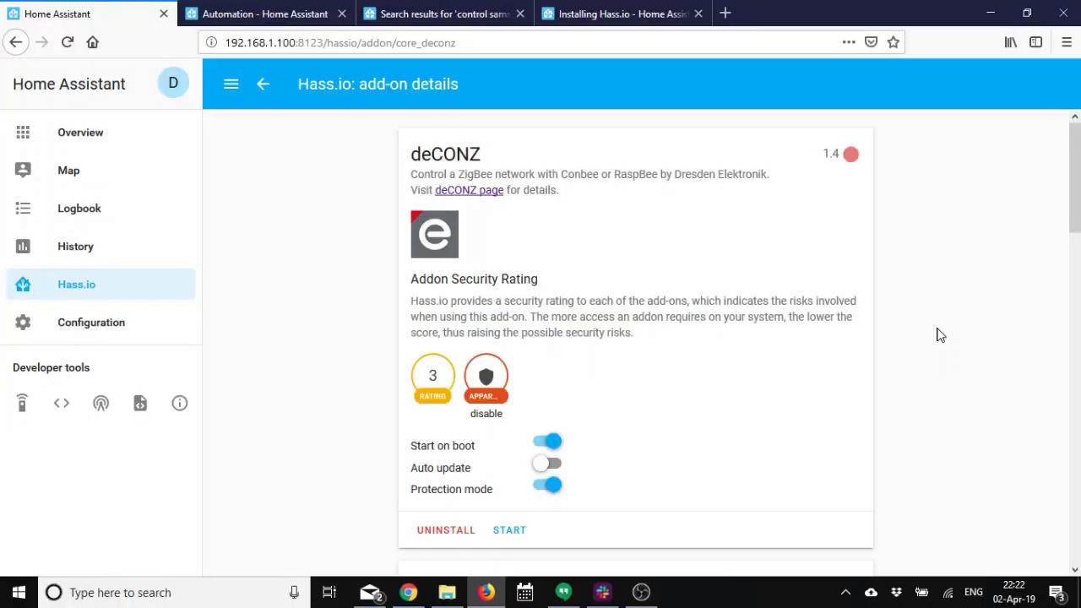
Copy the /dev/ttyAMA0 device path from the deCONZ add-on documentation.
scroll(938, 334, down, 5)
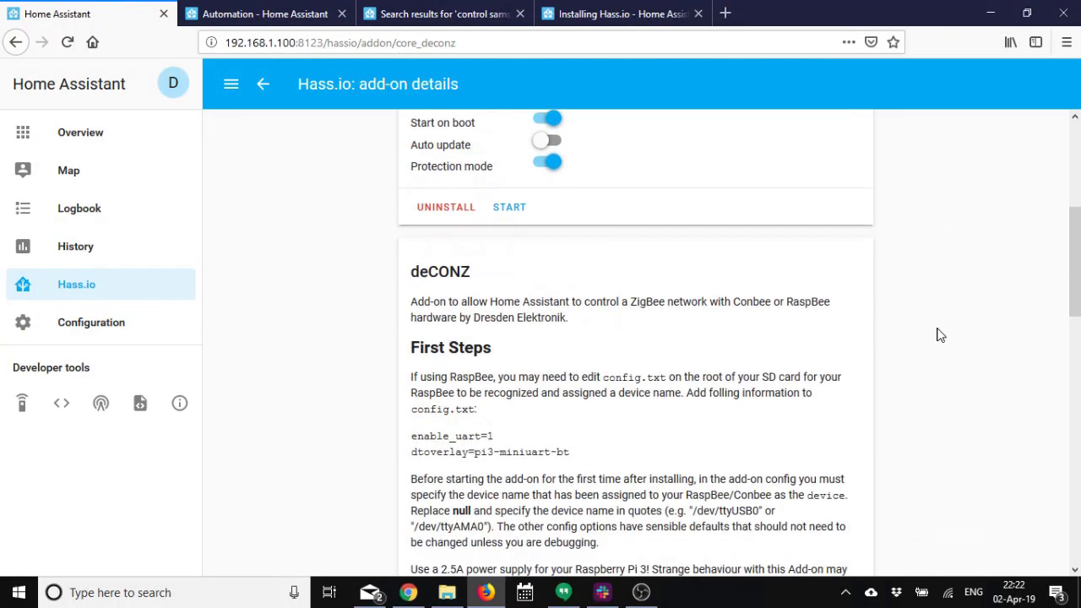
scroll(938, 334, down, 3)
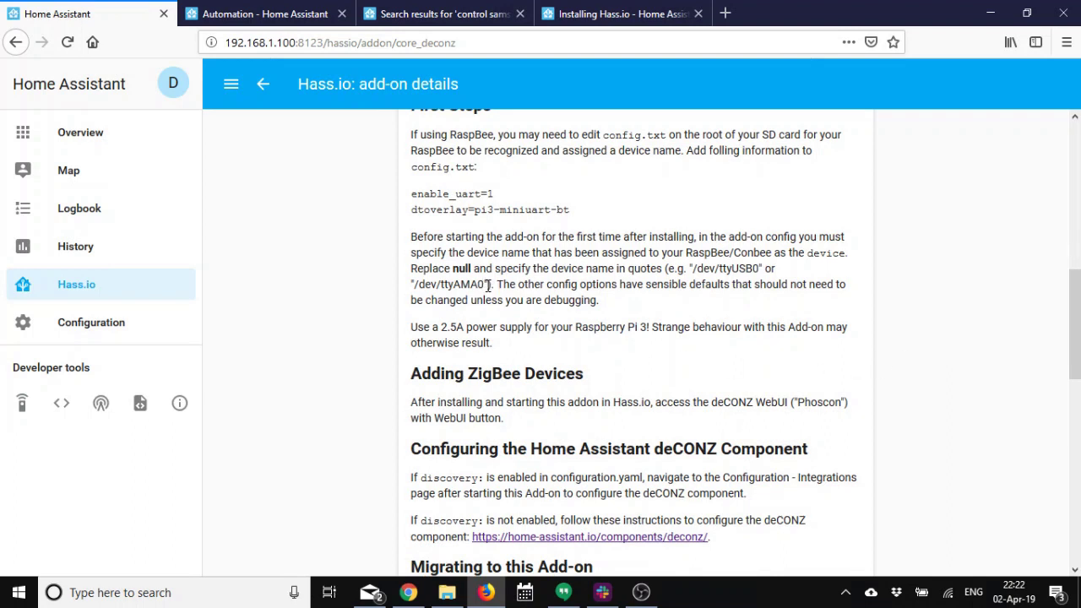
drag(487, 285, 411, 287)
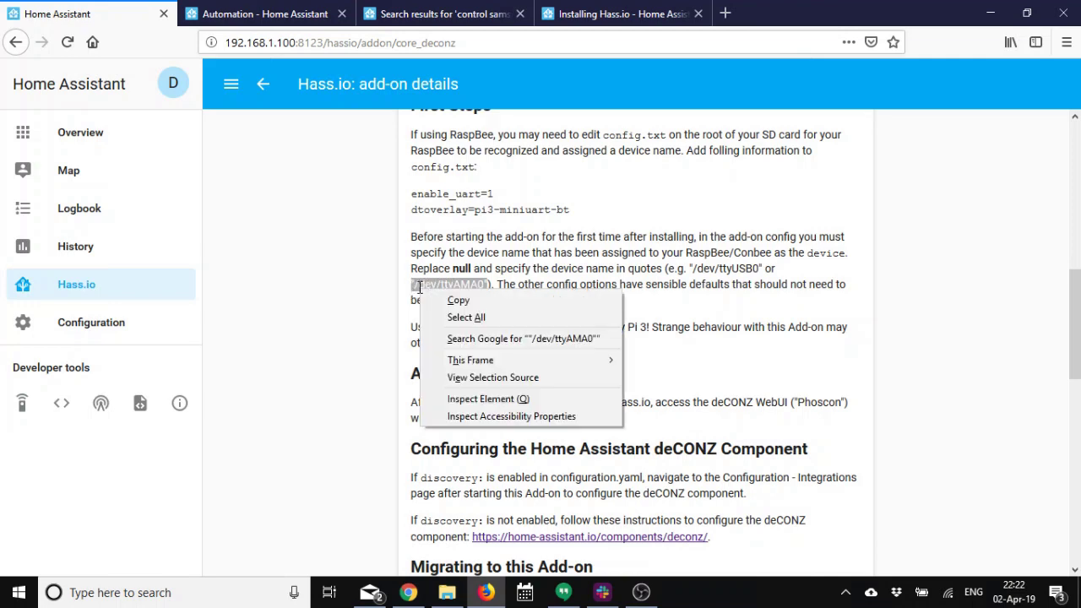
right_click(419, 289)
click(442, 303)
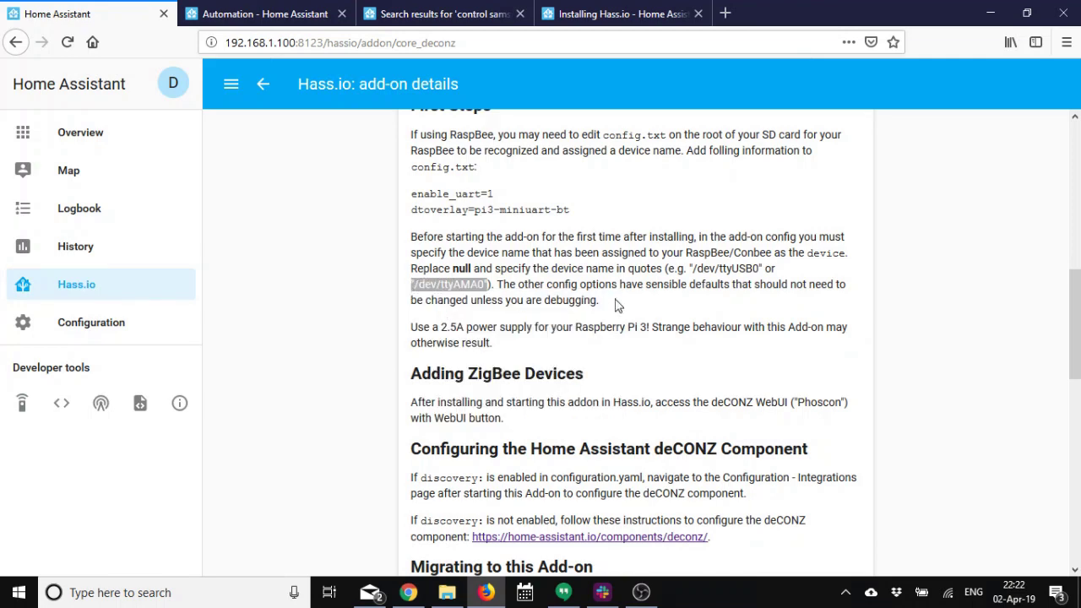
Replace the null device value with /dev/ttyAMA0 in the config and save.
scroll(616, 305, down, 3)
scroll(616, 306, down, 3)
scroll(583, 338, down, 2)
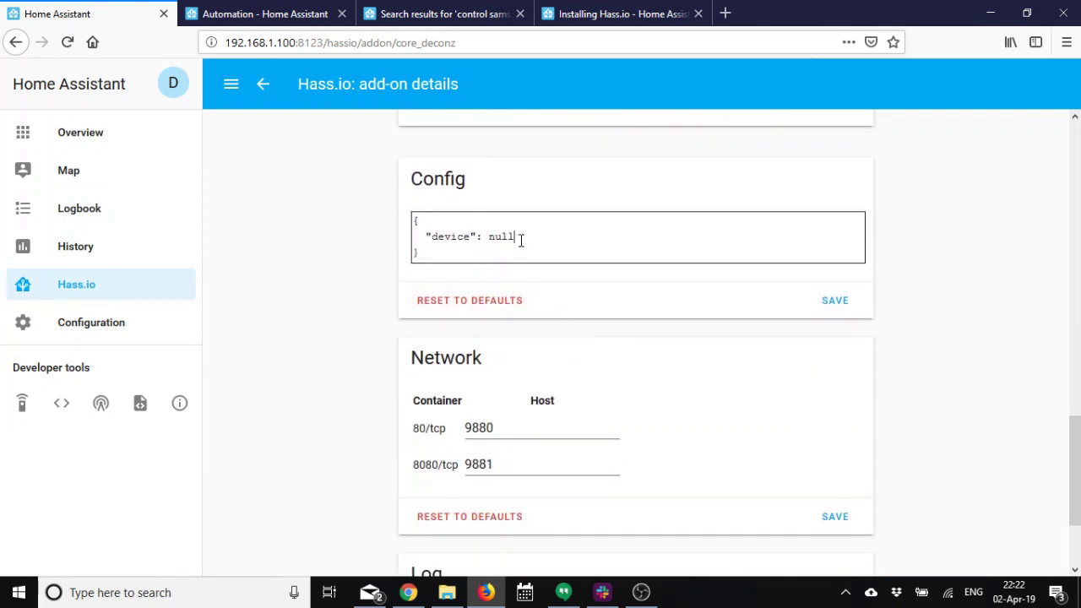
drag(521, 241, 488, 238)
right_click(502, 239)
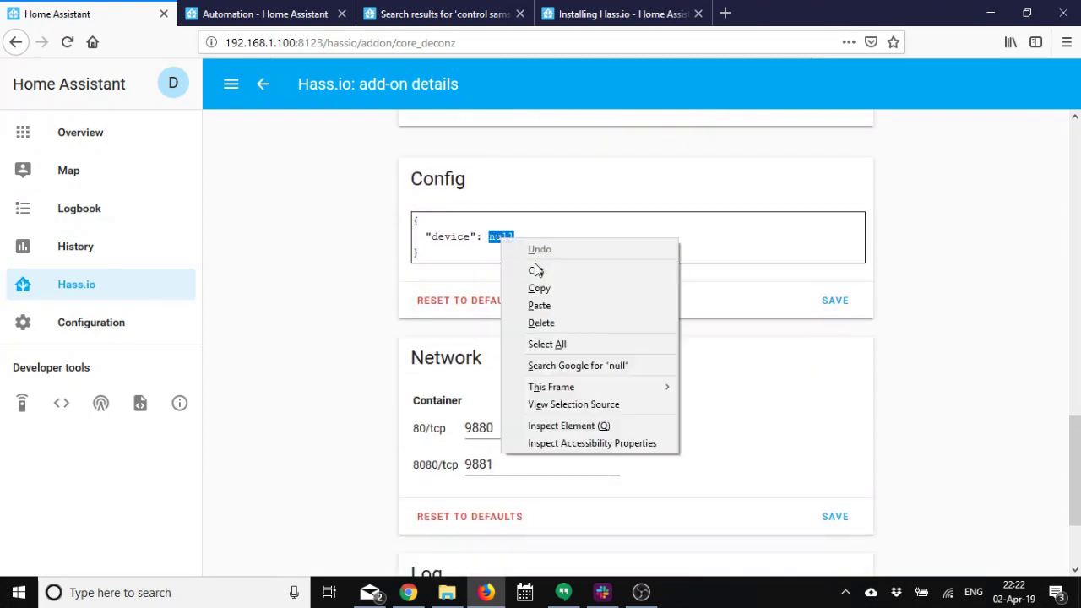
click(540, 306)
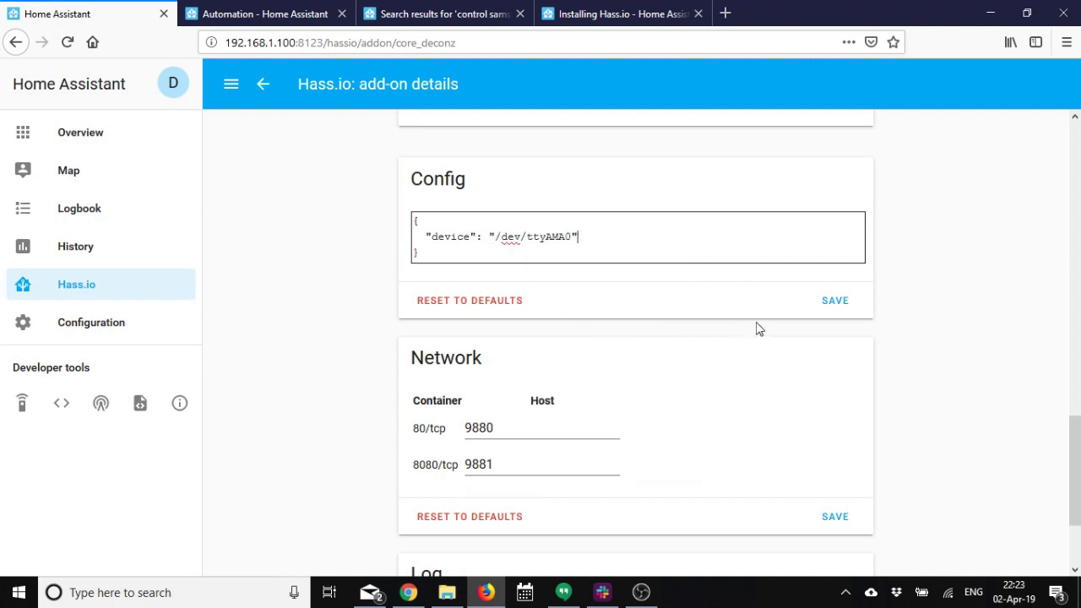
click(831, 306)
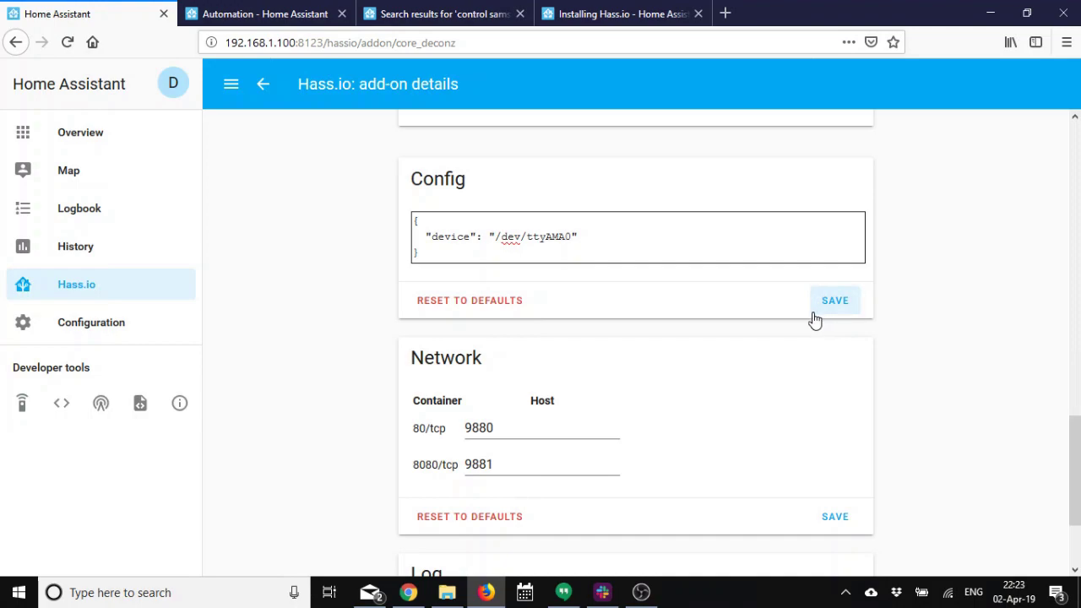
Start the deCONZ add-on.
scroll(896, 354, down, 3)
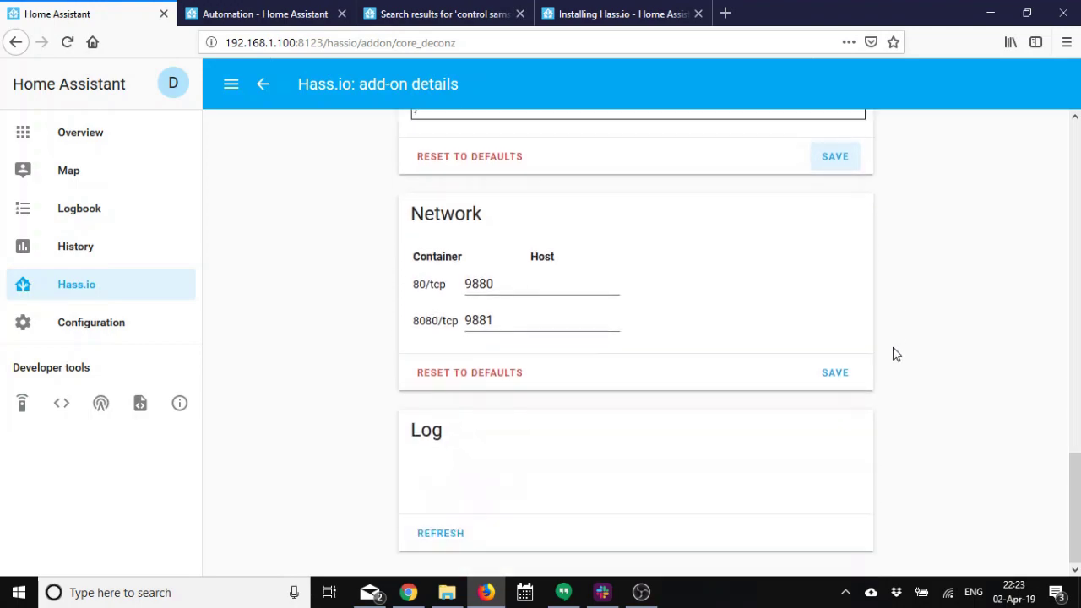
drag(1078, 505, 1077, 171)
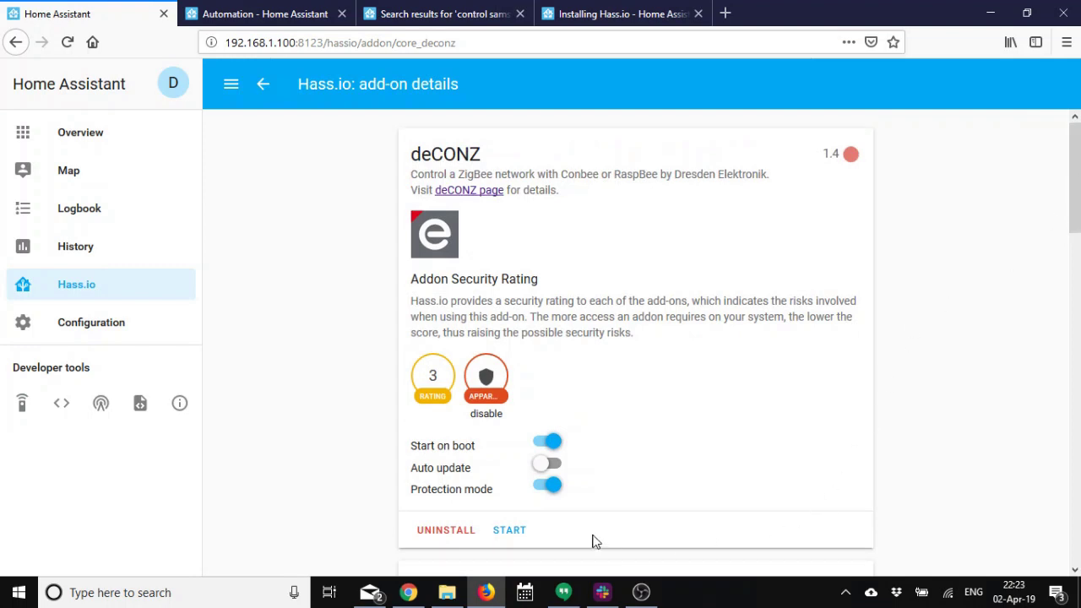
click(511, 530)
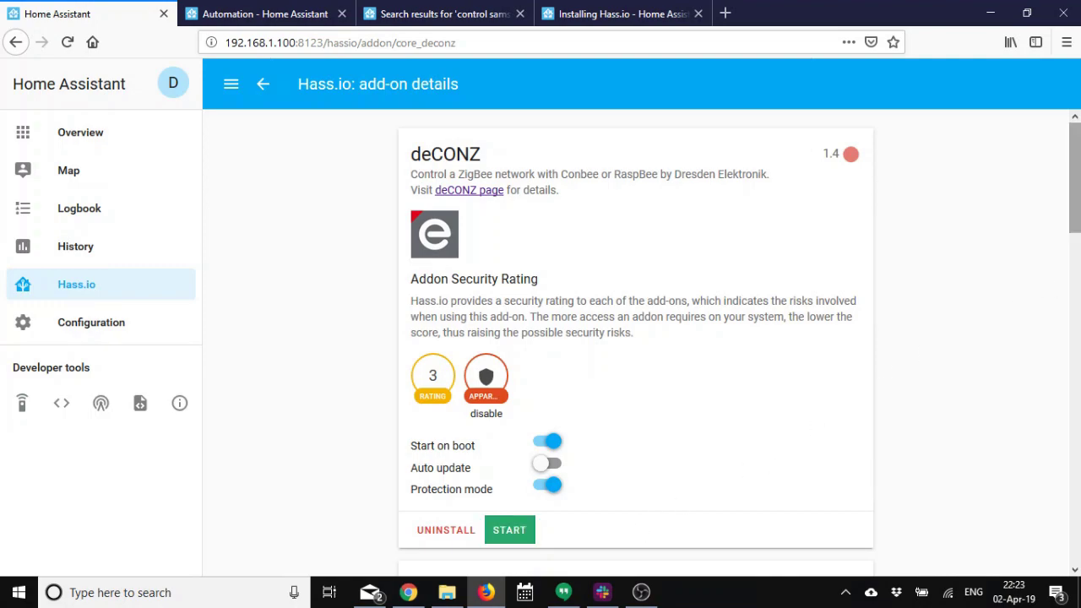
Load and refresh the deCONZ log, showing firmware 0x262F0500 on channel 15.
drag(1075, 220, 1073, 569)
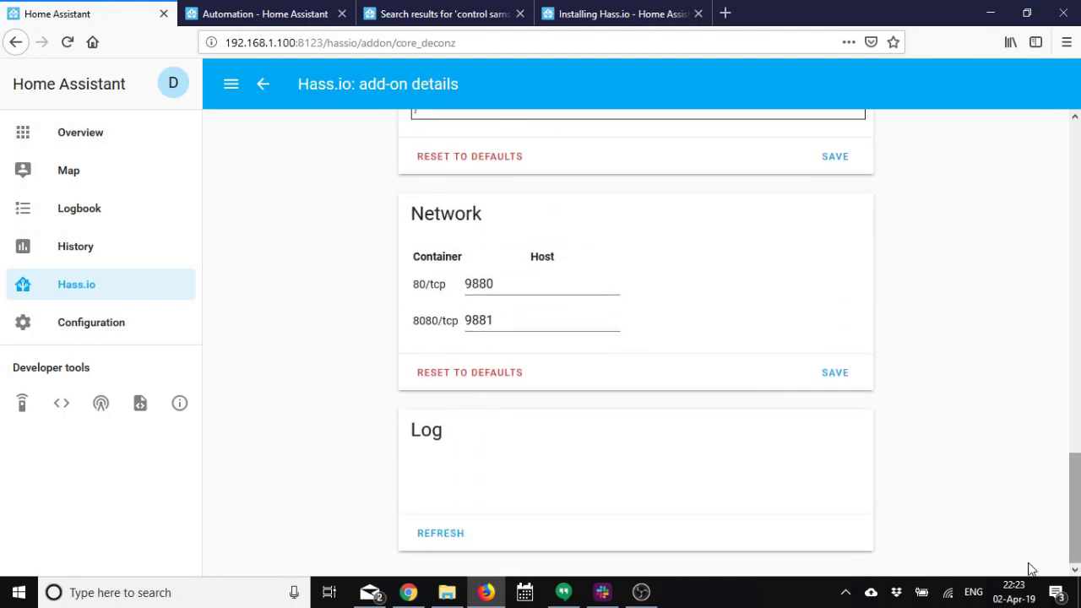
click(454, 535)
scroll(760, 440, down, 2)
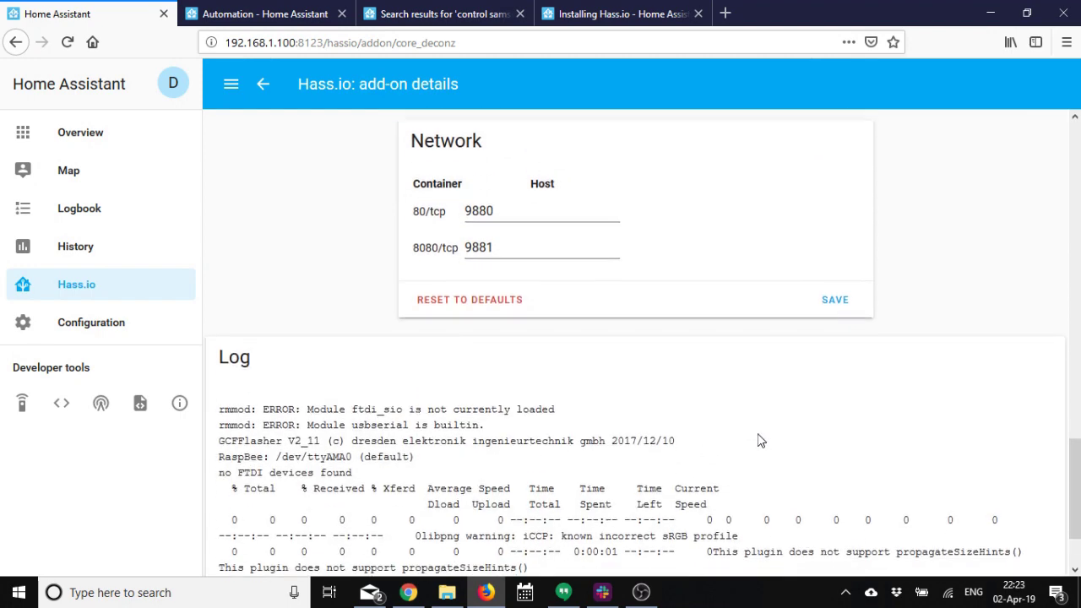
scroll(760, 440, down, 2)
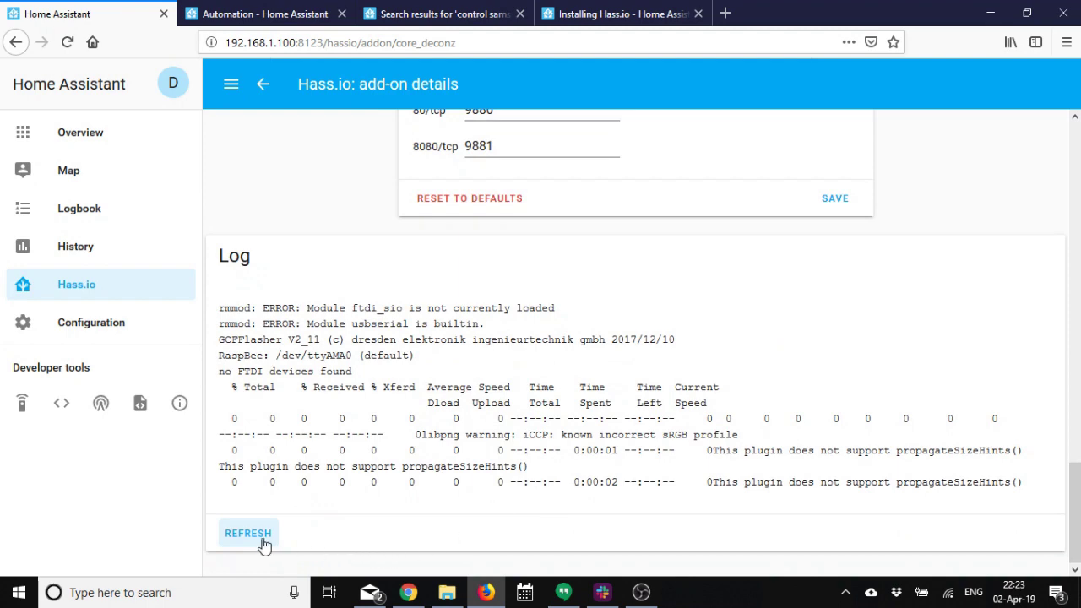
click(265, 545)
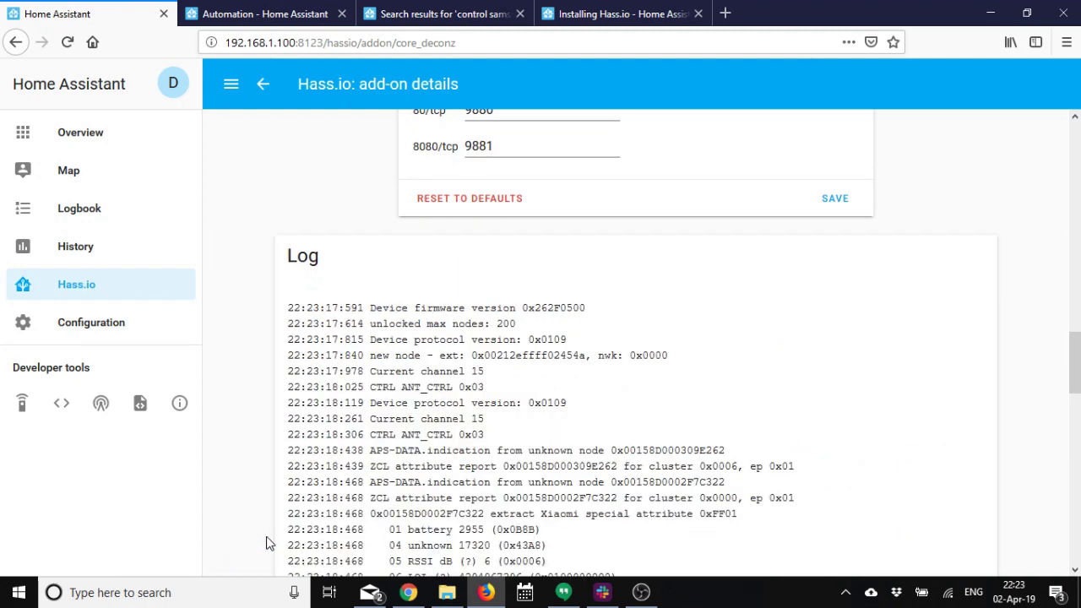
scroll(473, 481, up, 15)
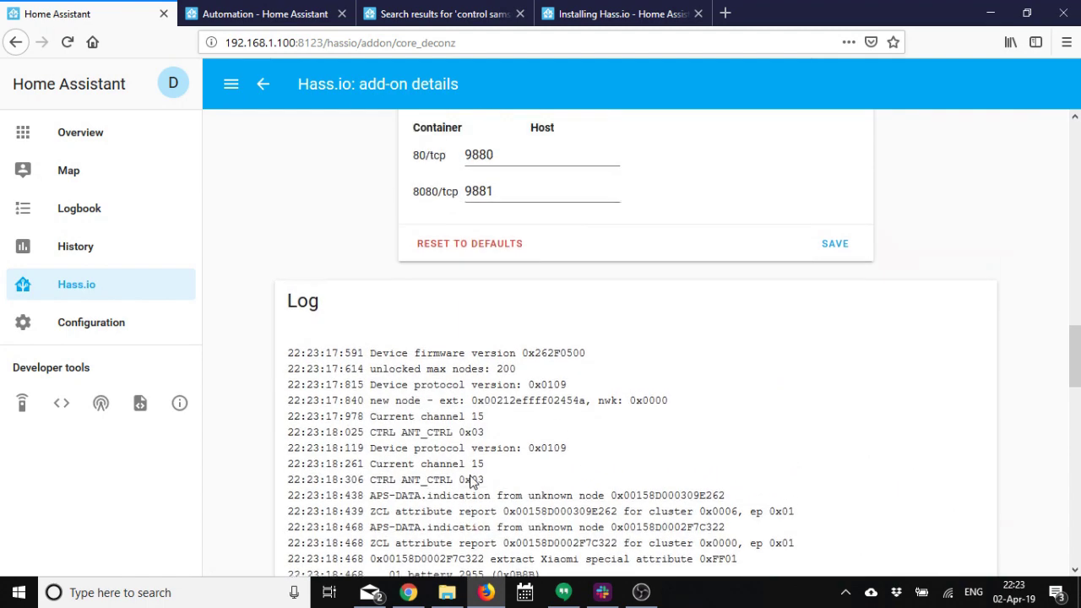
scroll(473, 482, up, 2)
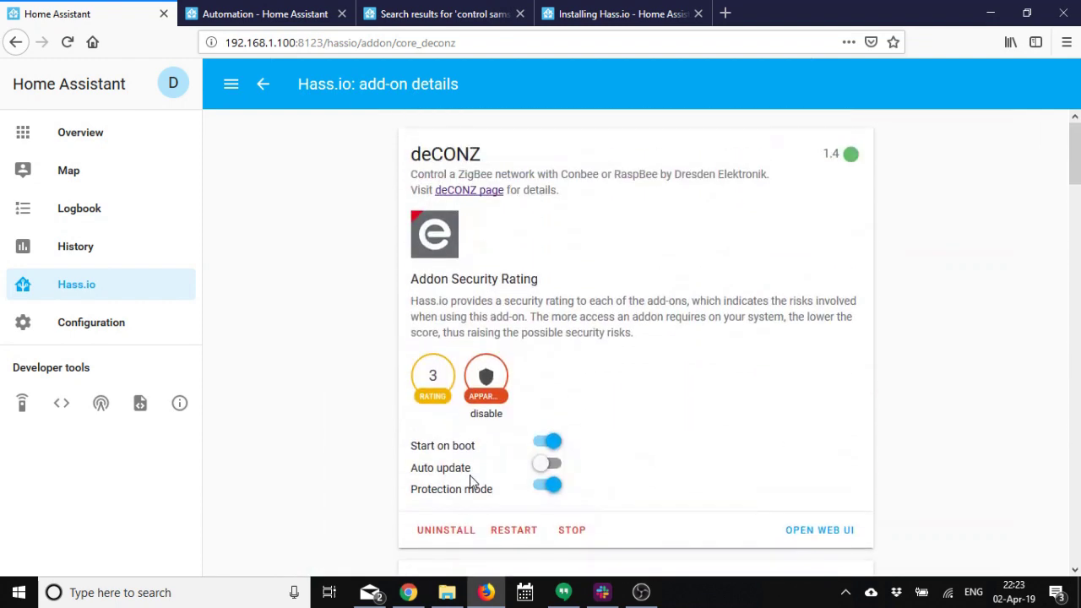
scroll(473, 481, down, 1)
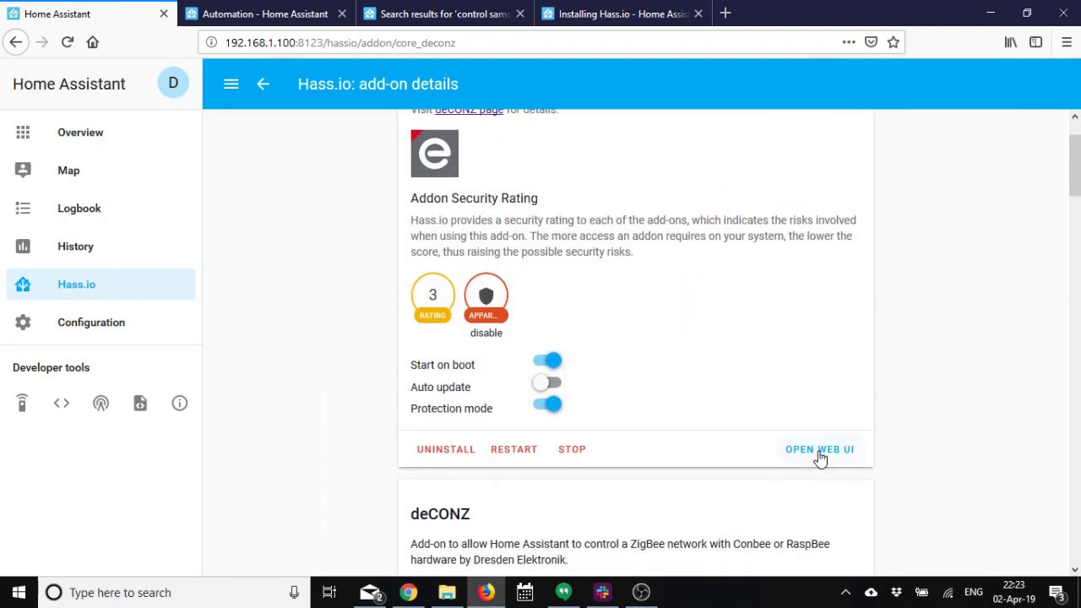
Open the deCONZ web UI and choose the Phoscon-GW gateway to log into.
click(820, 452)
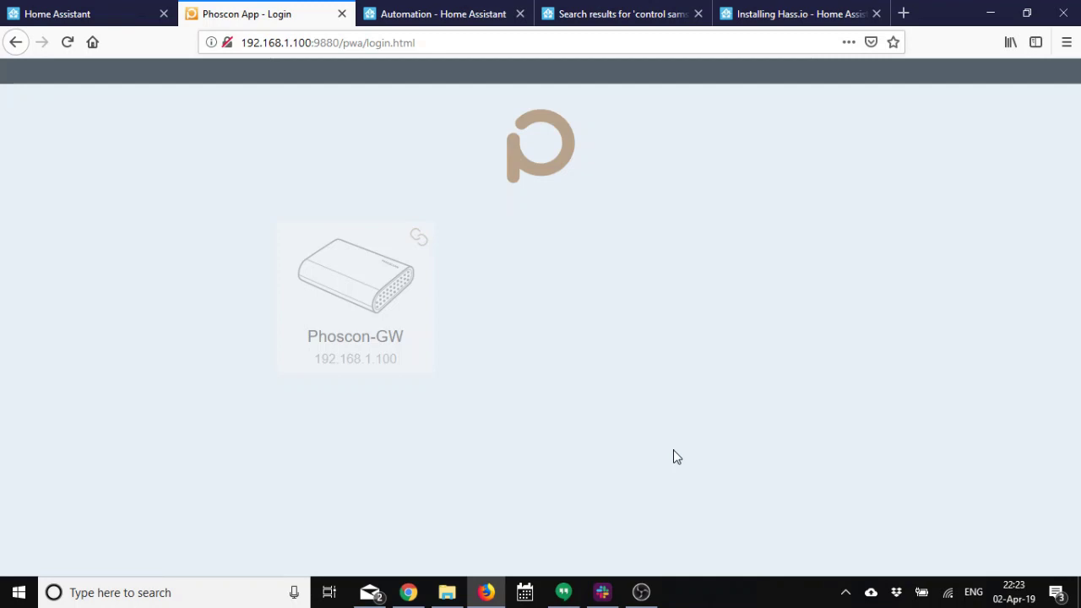
click(365, 303)
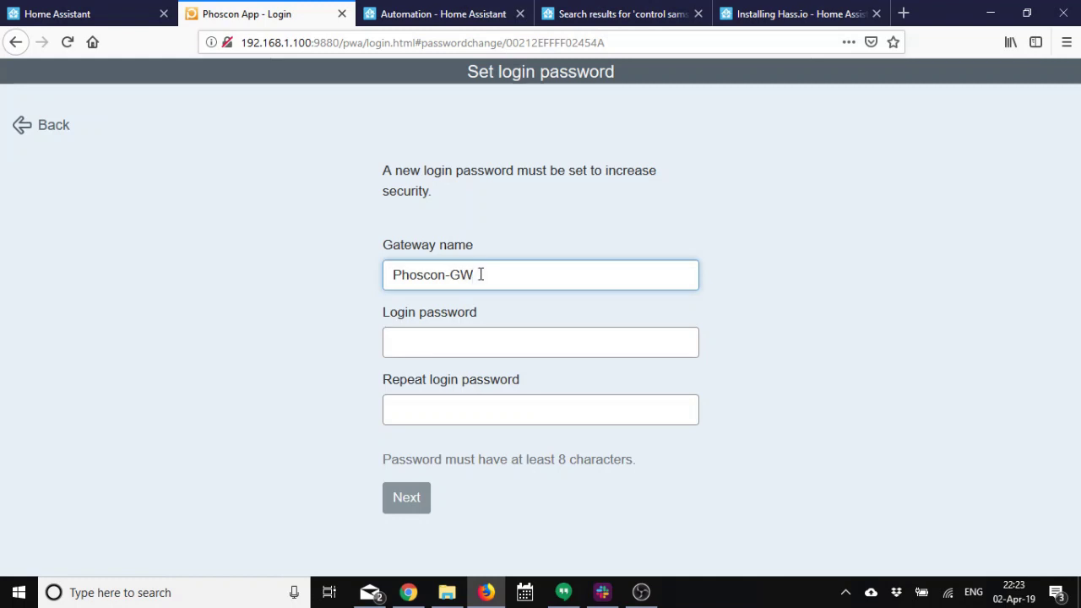
Rename the gateway to Zigbee_GW, set and confirm a login password, and decline saving it.
drag(479, 274, 389, 275)
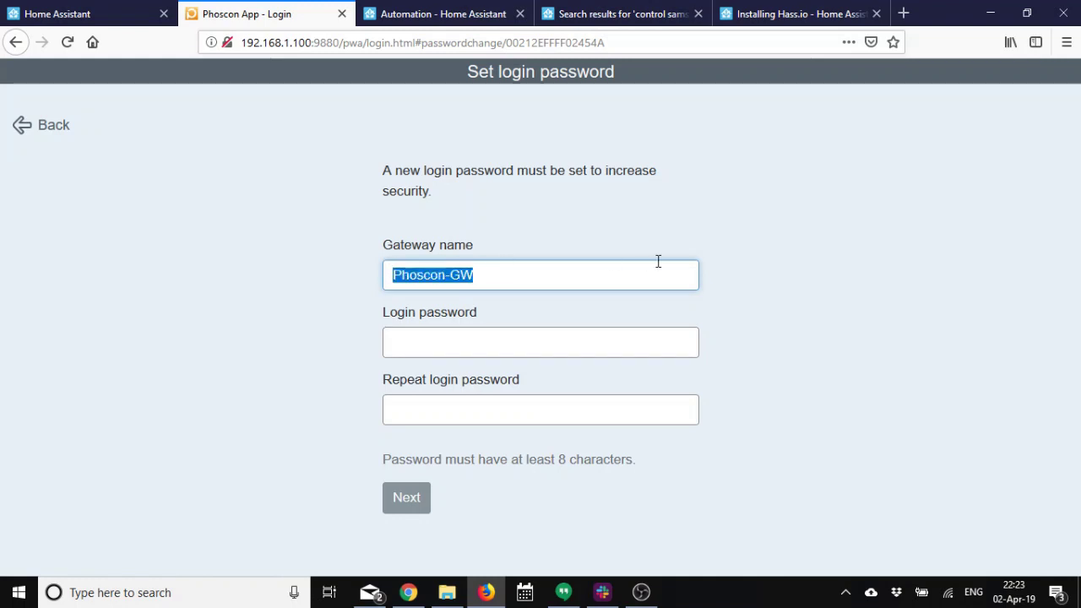
text(Zi)
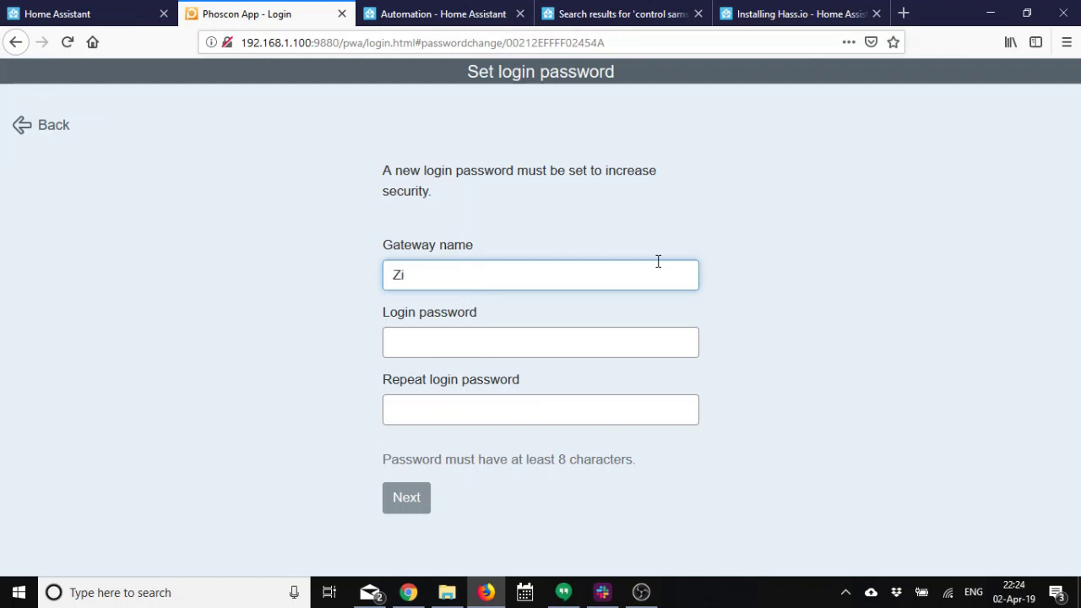
text(gbee_GW)
key(Tab)
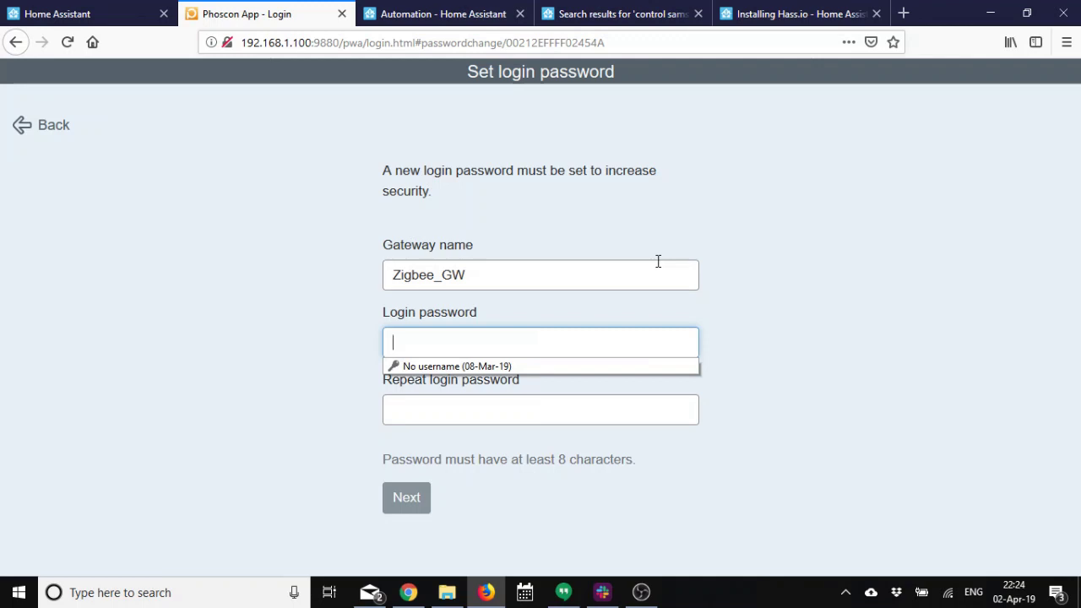
text(a)
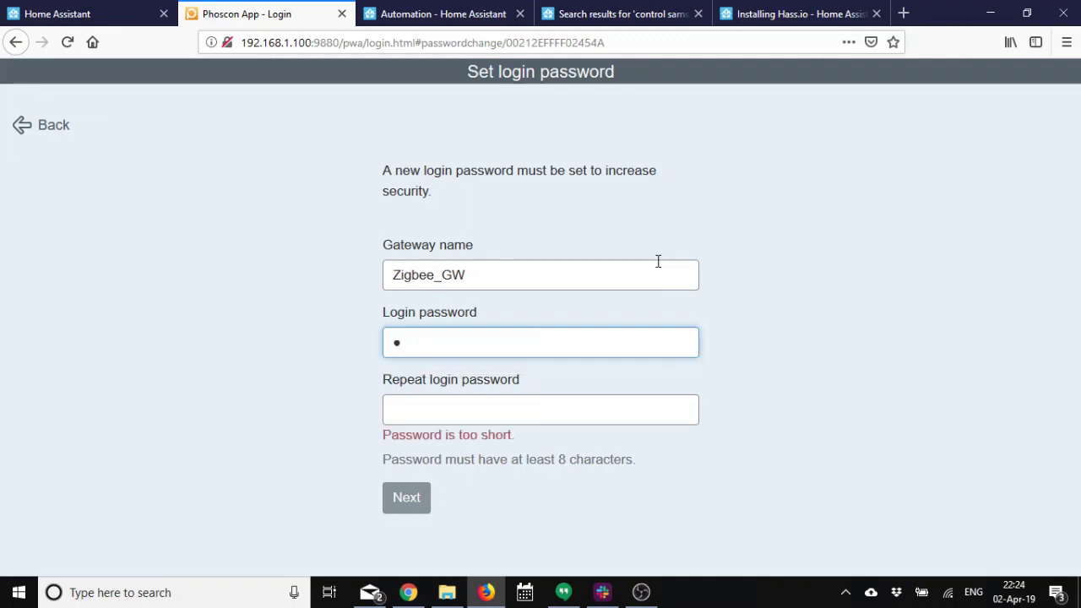
key(BackSpace)
text(aaaaaaaaa)
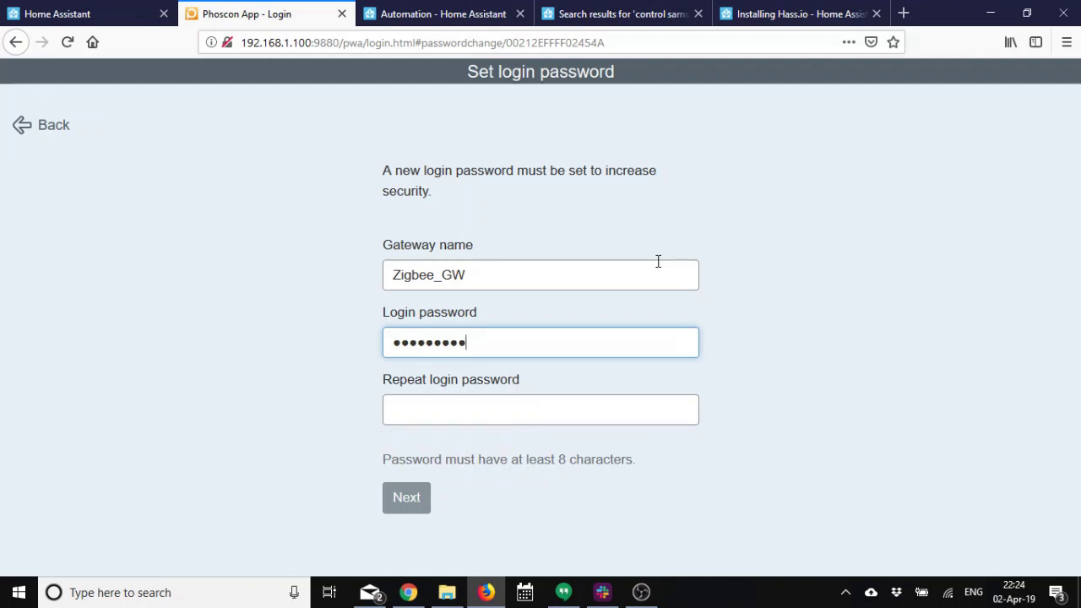
key(Tab)
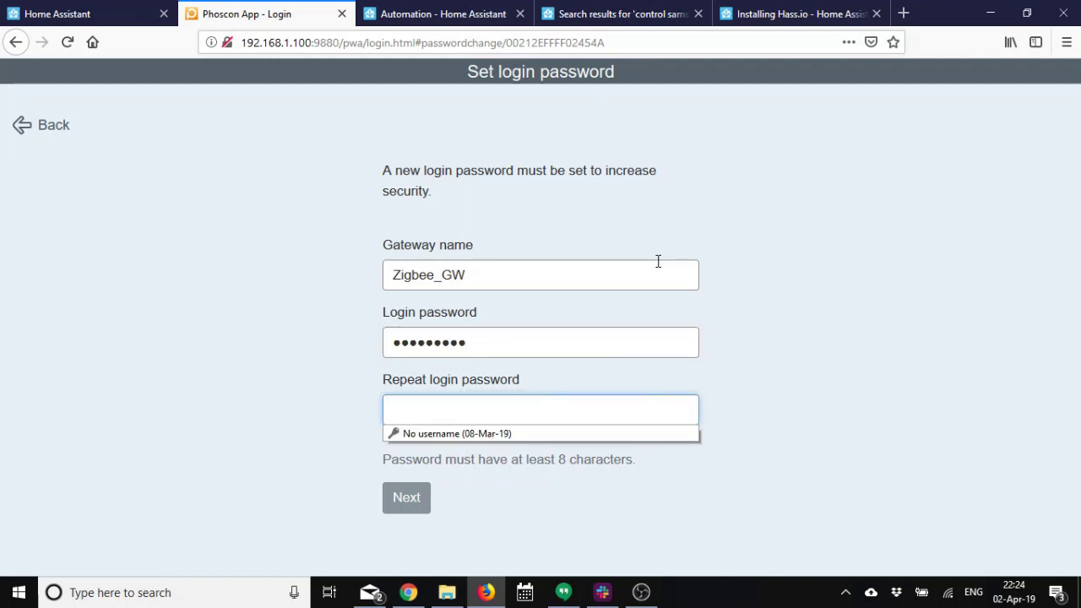
text(aaaaa)
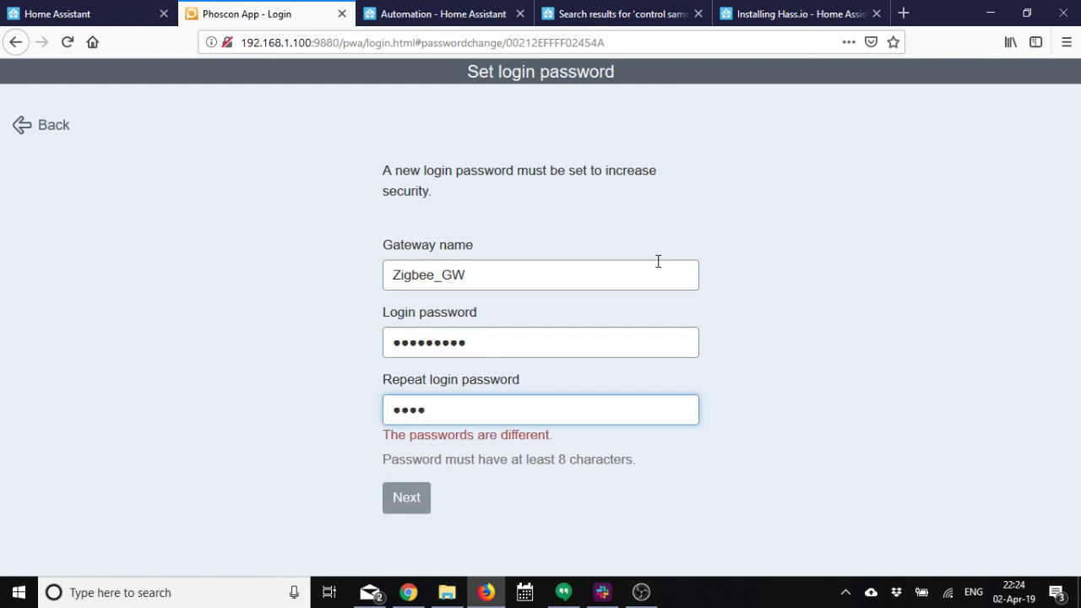
text(aaaa)
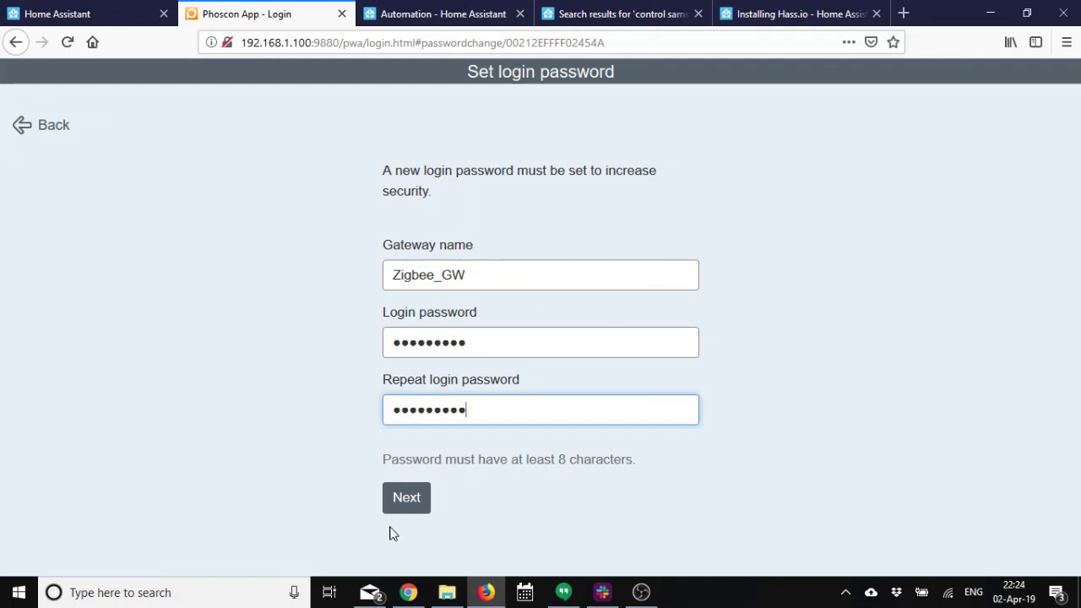
click(406, 498)
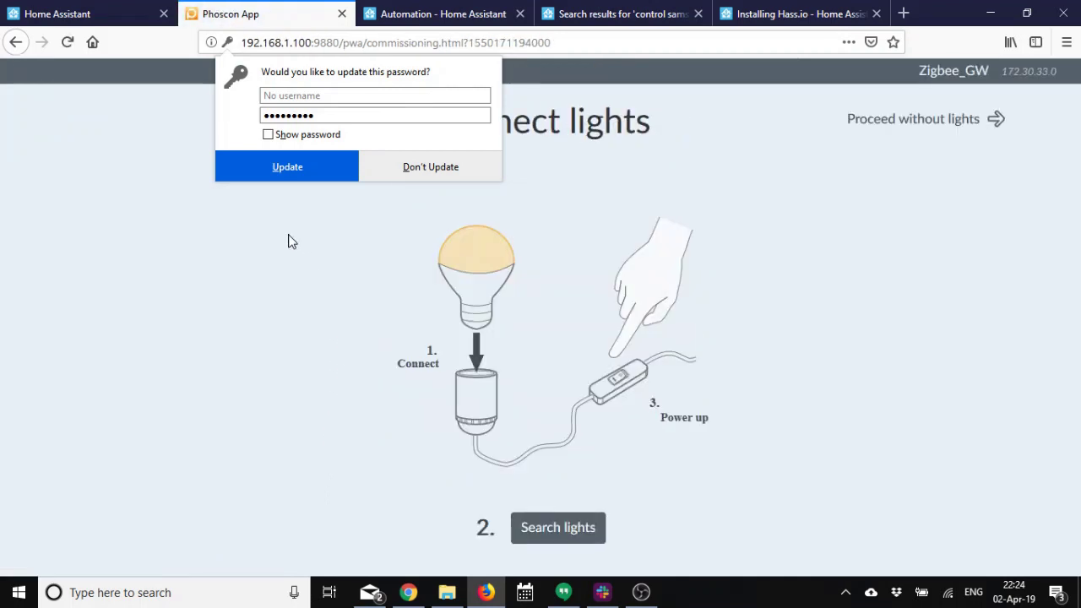
click(421, 172)
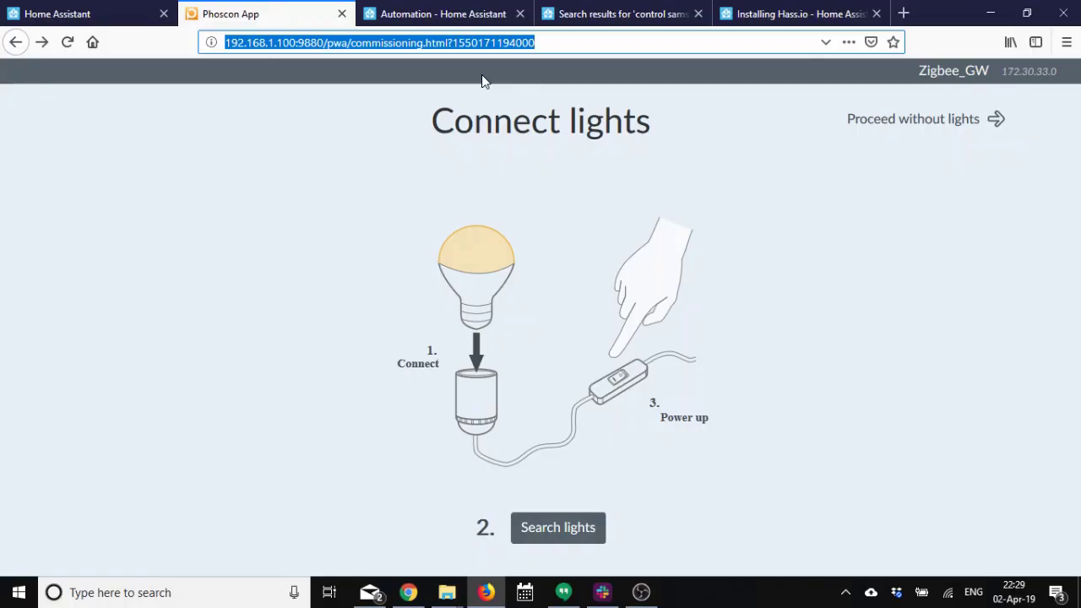
Change the Phoscon address from the commissioning page to index.html and load it.
key(Right)
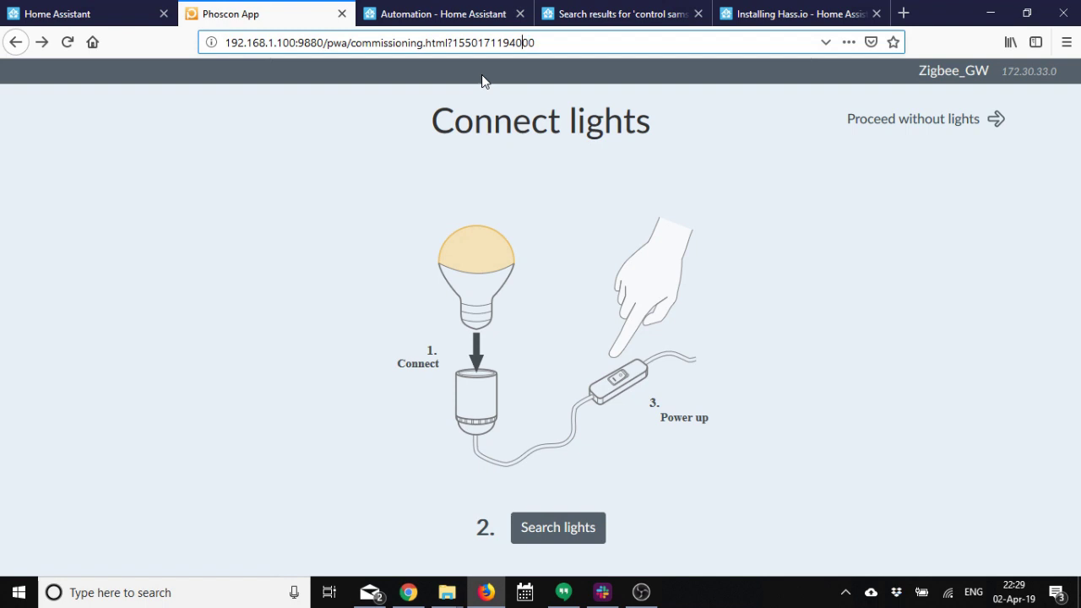
key(Left)
key(Left)
key(Left)
key(Left)
key(Left)
key(Left)
key(Left)
key(Left)
key(Left)
key(Left)
key(Left)
key(Left)
key(Left)
key(Left)
key(Left)
key(Left)
key(Left)
key(Left)
key(Left)
key(BackSpace)
key(BackSpace)
key(BackSpace)
key(BackSpace)
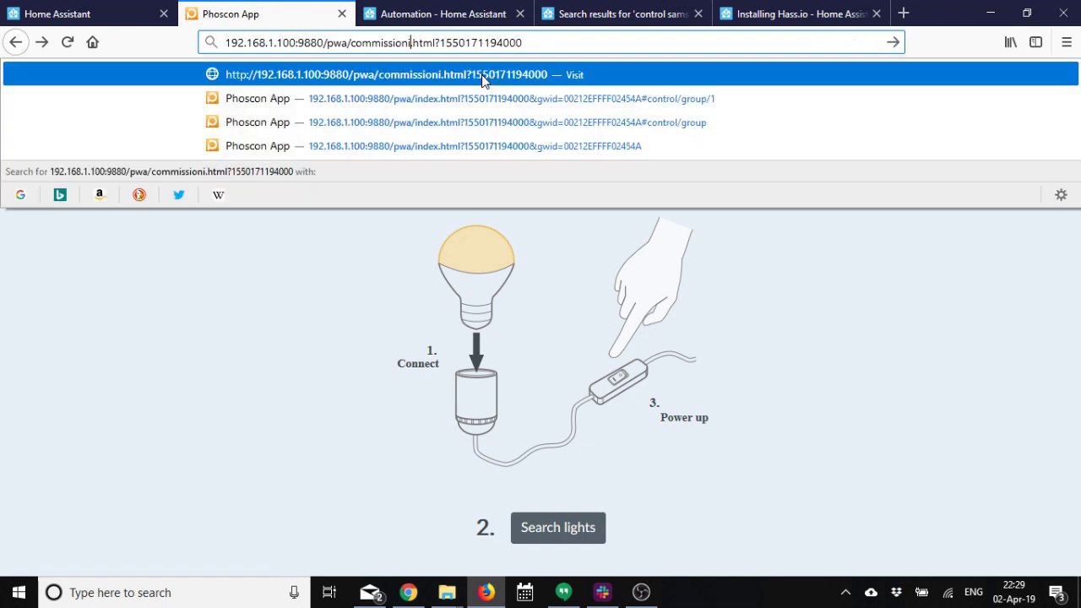
key(BackSpace)
key(BackSpace)
key(BackSpace)
key(BackSpace)
key(BackSpace)
key(BackSpace)
key(BackSpace)
key(BackSpace)
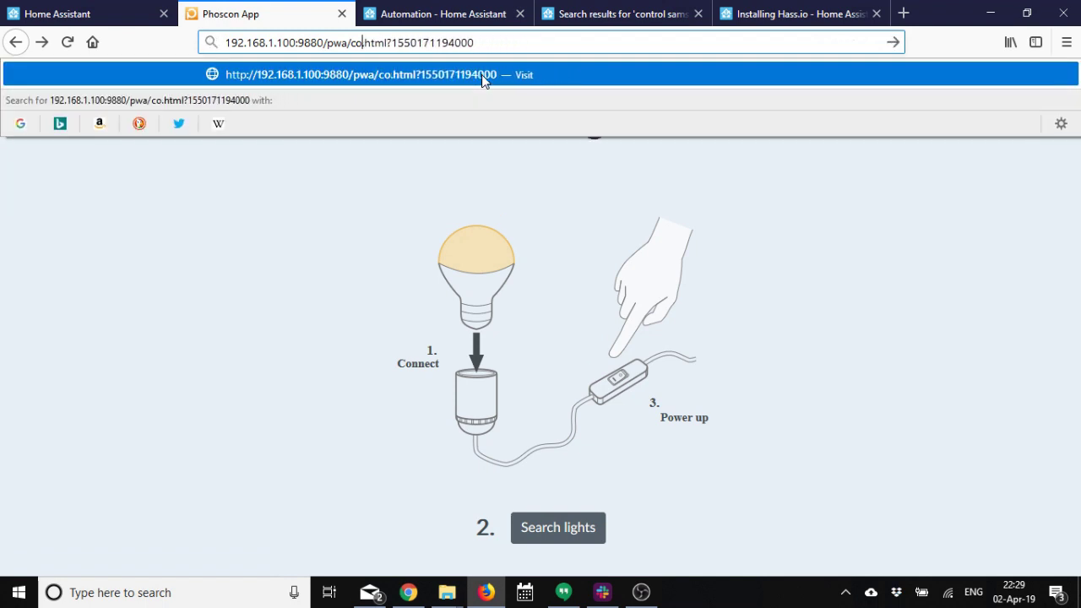
key(BackSpace)
text(in)
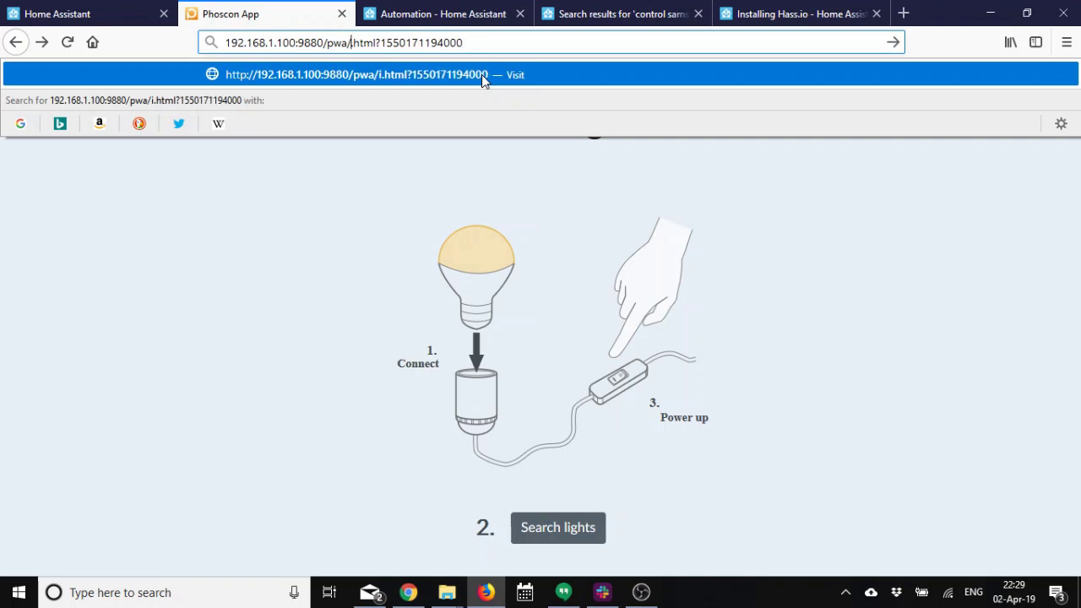
text(dex)
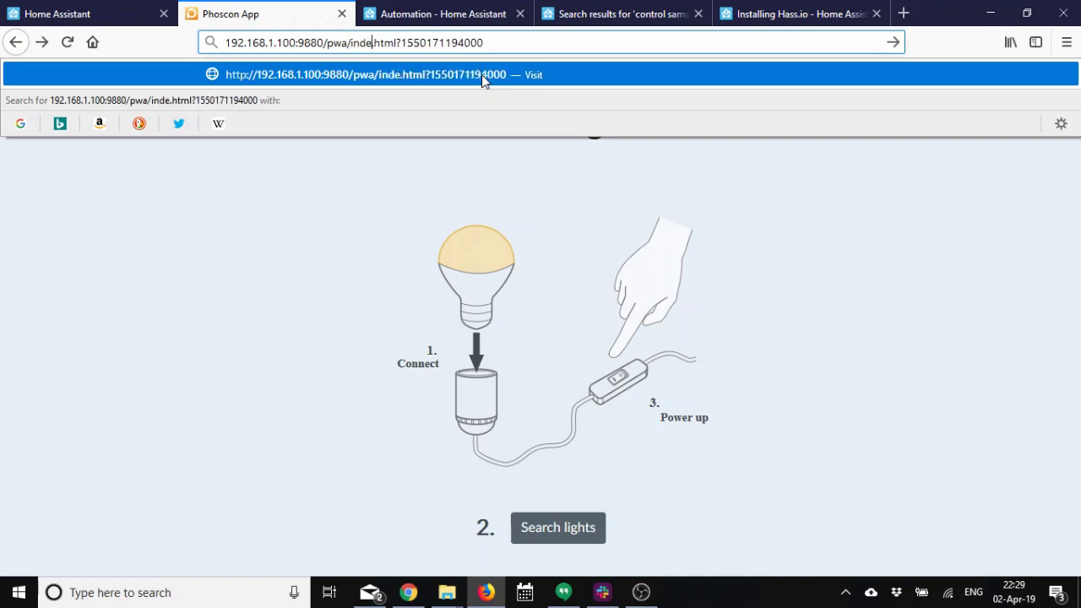
click(481, 74)
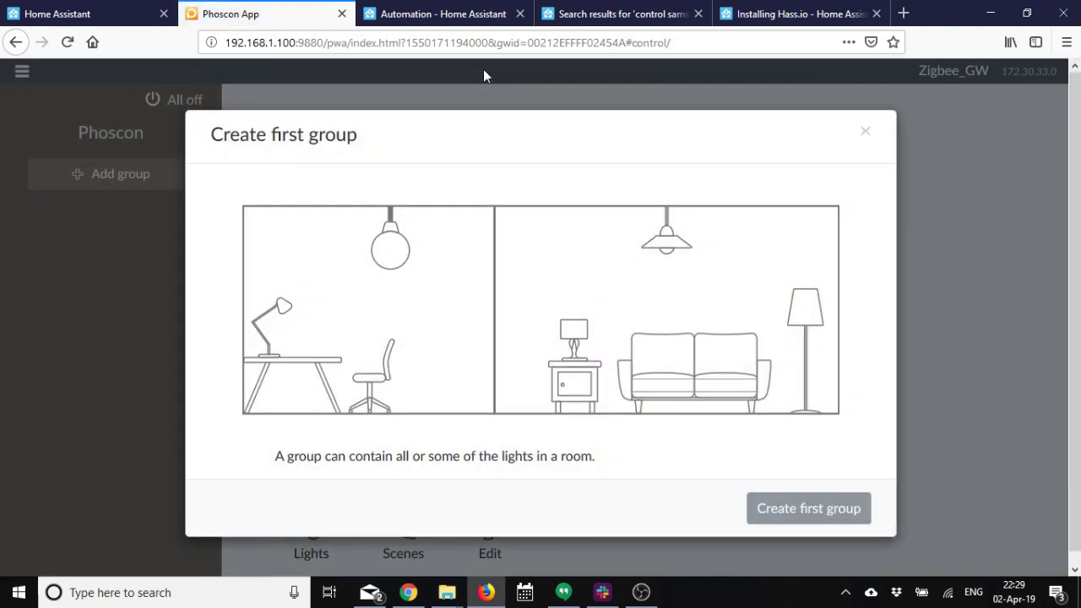
Dismiss the Create first group dialog and go to Devices > Sensors from the menu.
click(864, 138)
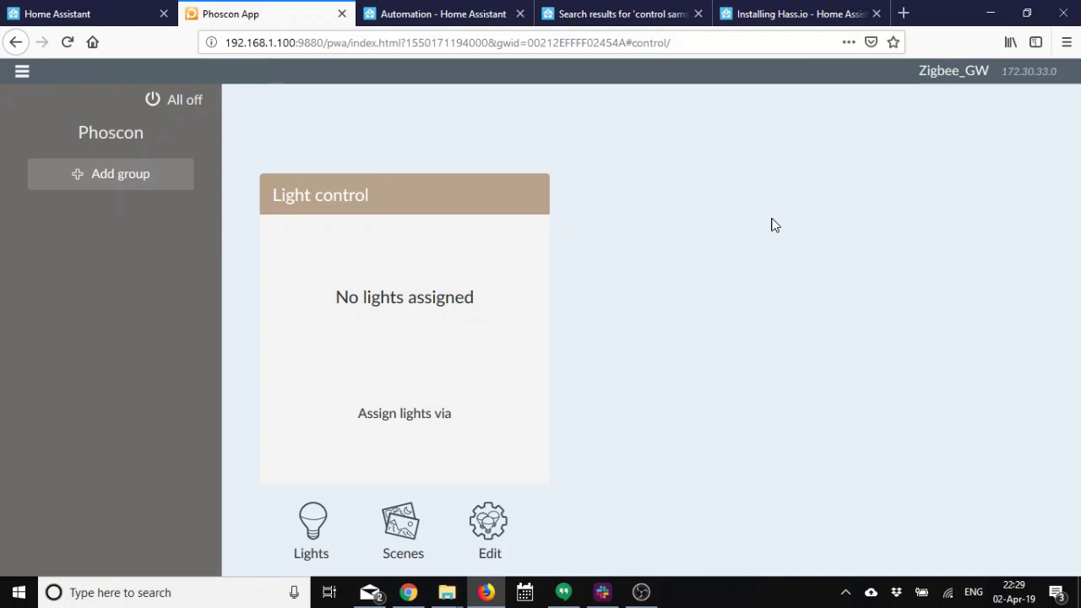
click(22, 75)
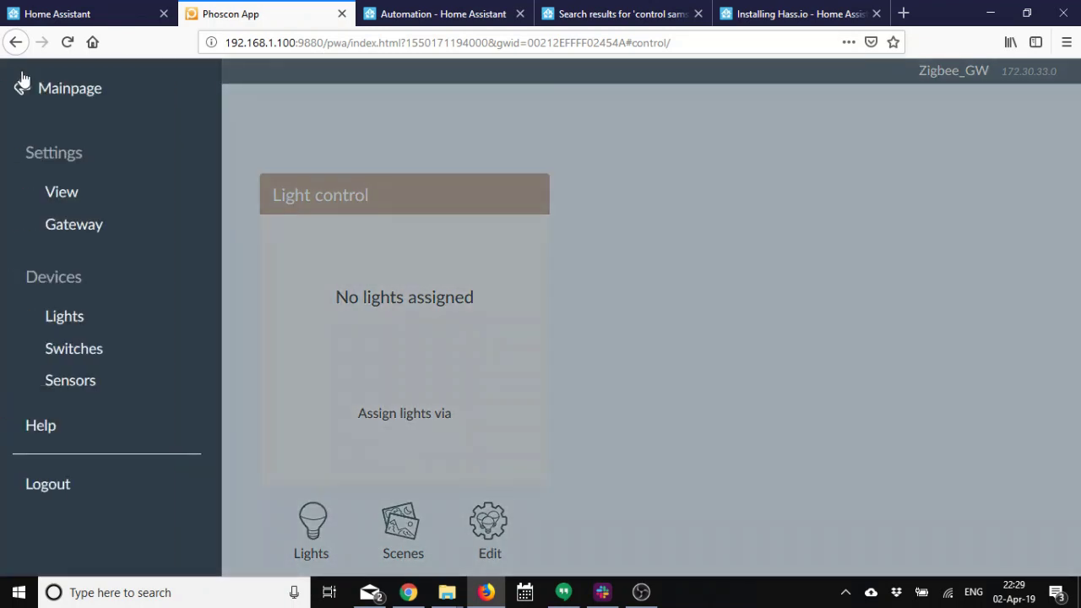
click(98, 381)
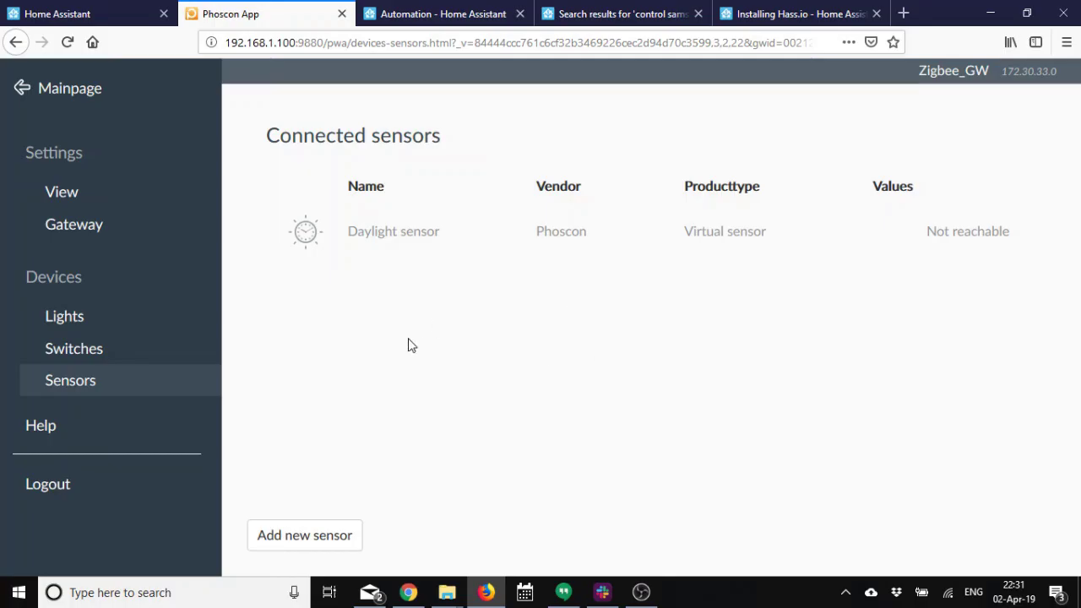
Pair the Xiaomi Multi Sensor through Add new sensor > Other and open its rename form.
click(328, 539)
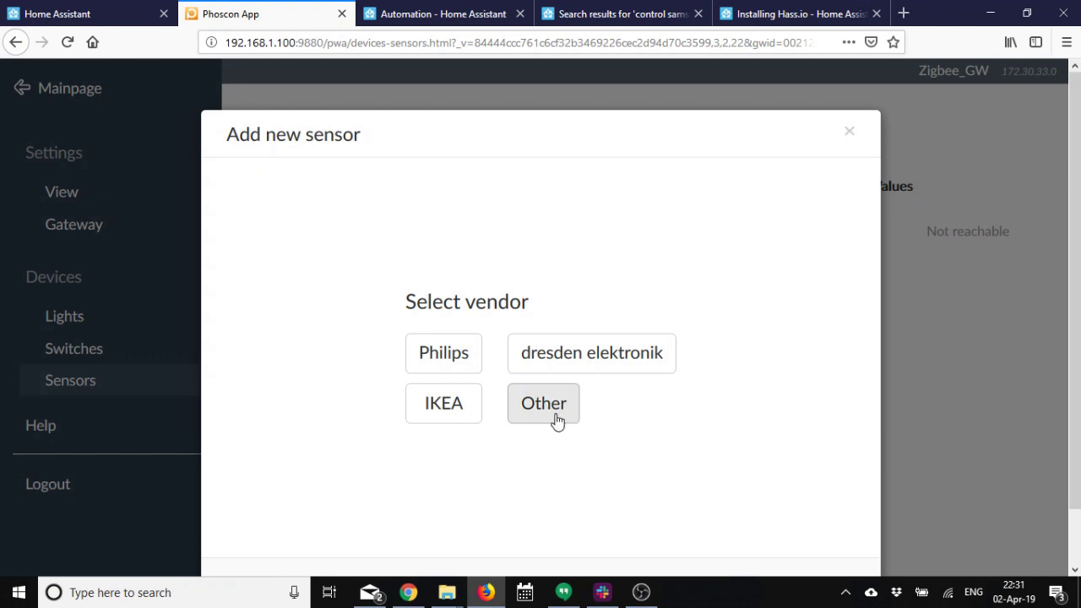
click(555, 417)
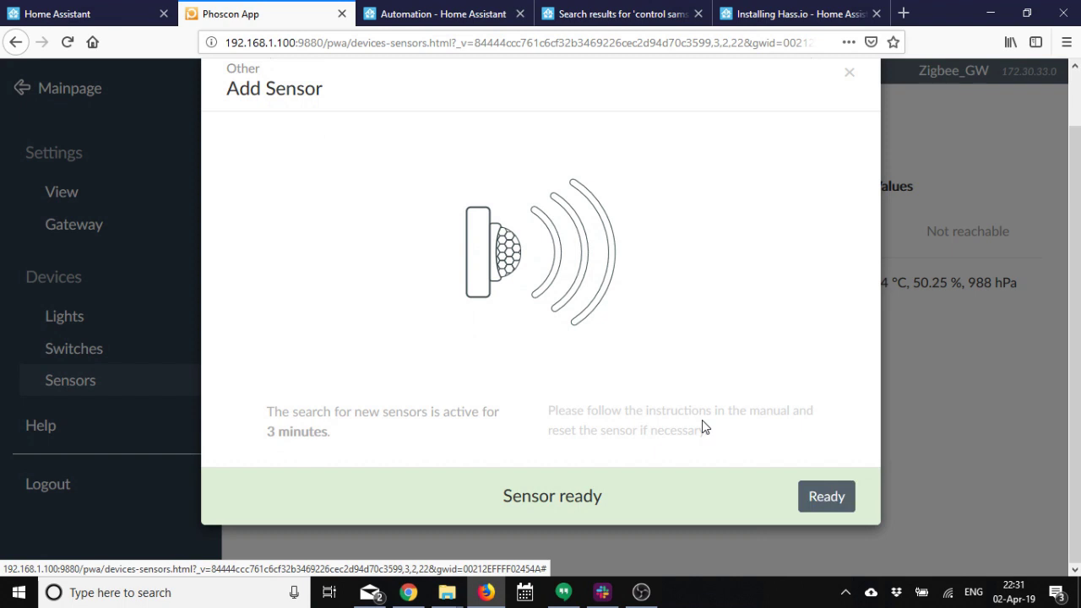
click(827, 498)
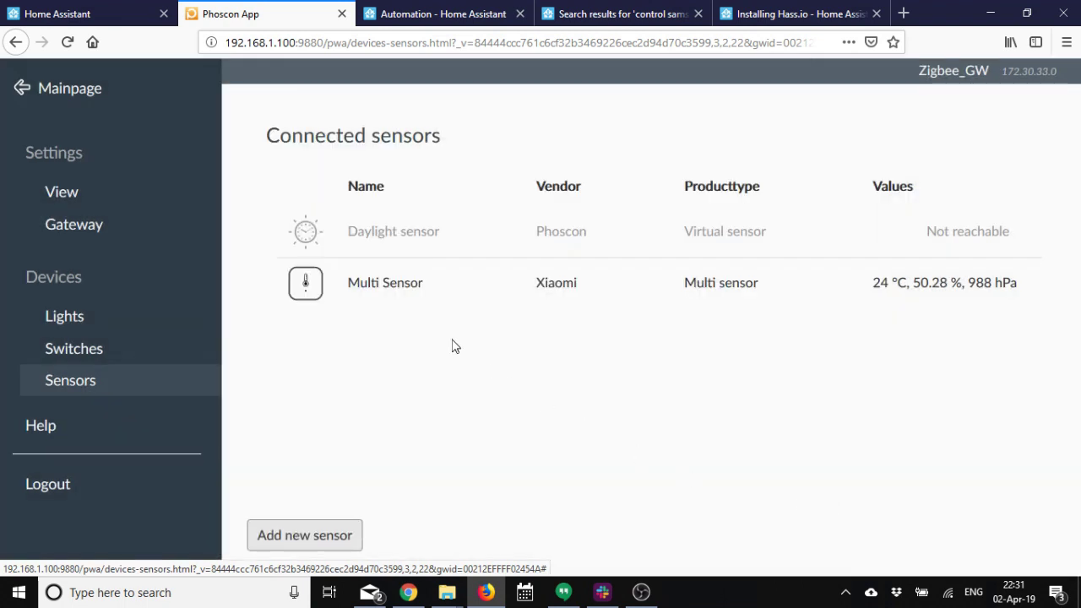
click(387, 285)
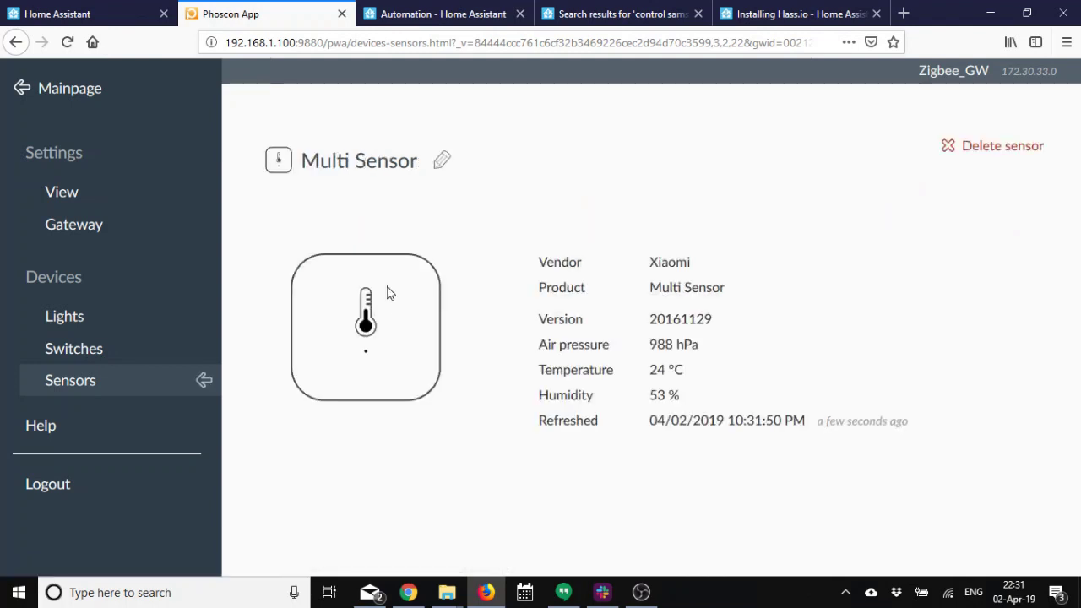
click(442, 163)
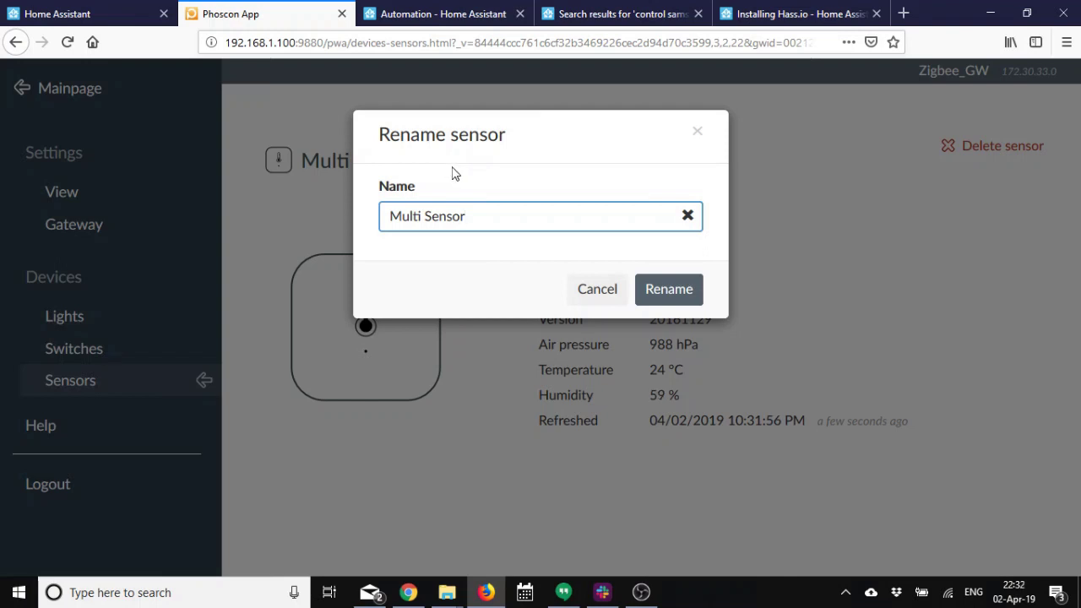
Replace the Multi Sensor's name with 'Sensor_Mi_THP_Kitchen' and apply the rename.
key(BackSpace)
key(BackSpace)
key(BackSpace)
key(BackSpace)
key(BackSpace)
key(BackSpace)
key(BackSpace)
key(BackSpace)
key(BackSpace)
key(BackSpace)
key(BackSpace)
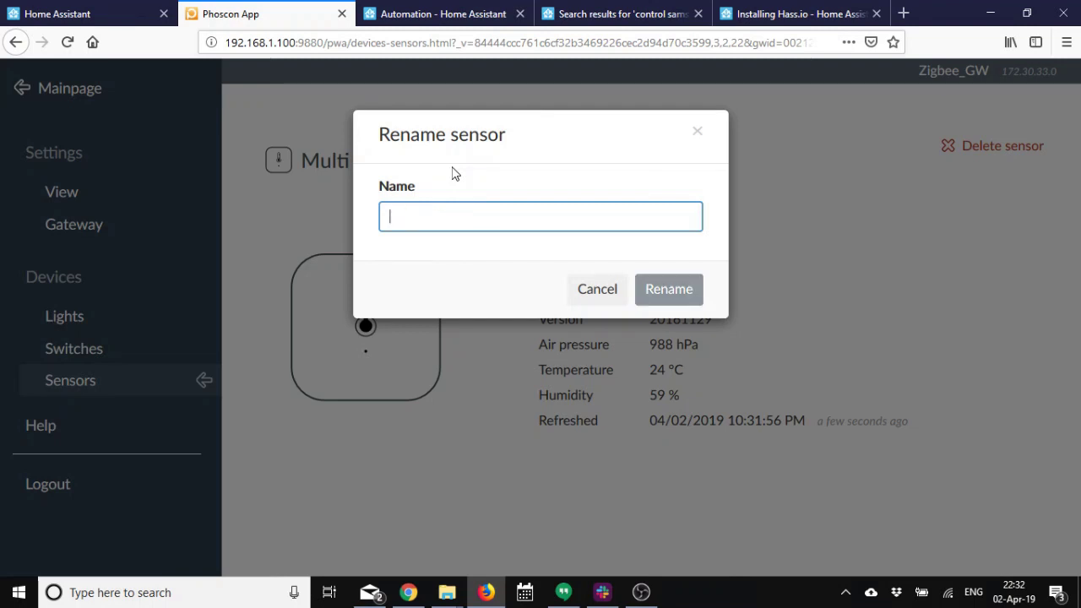
text(S)
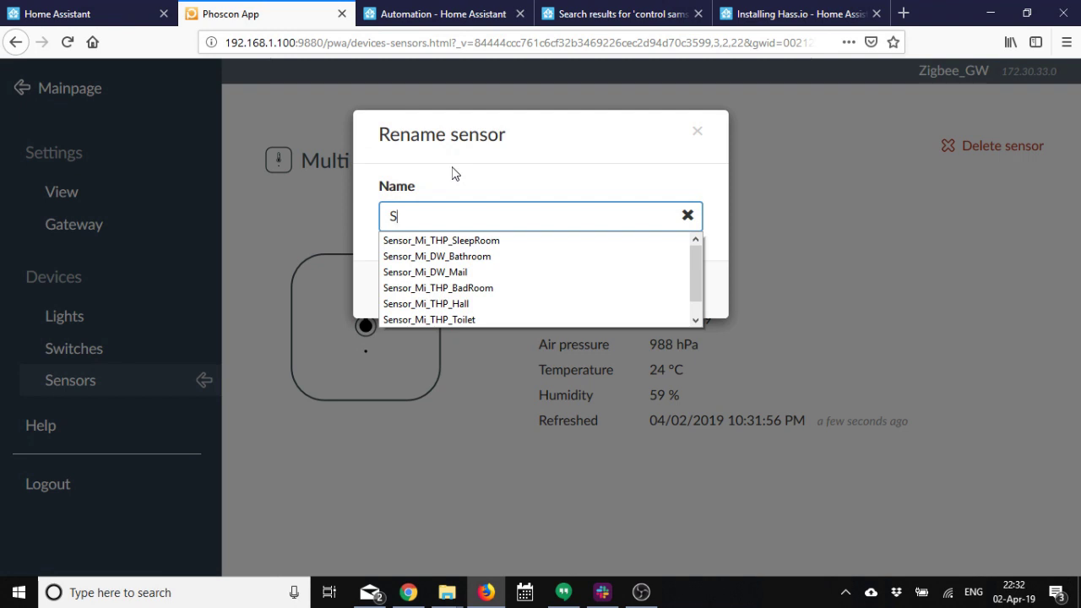
text(ens)
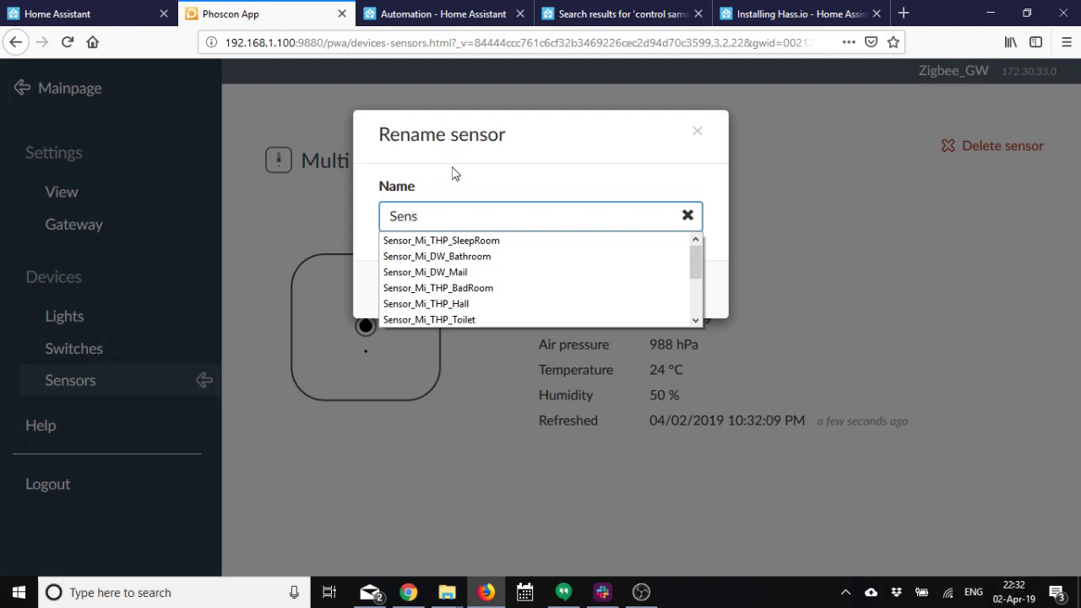
text(or_Mi_)
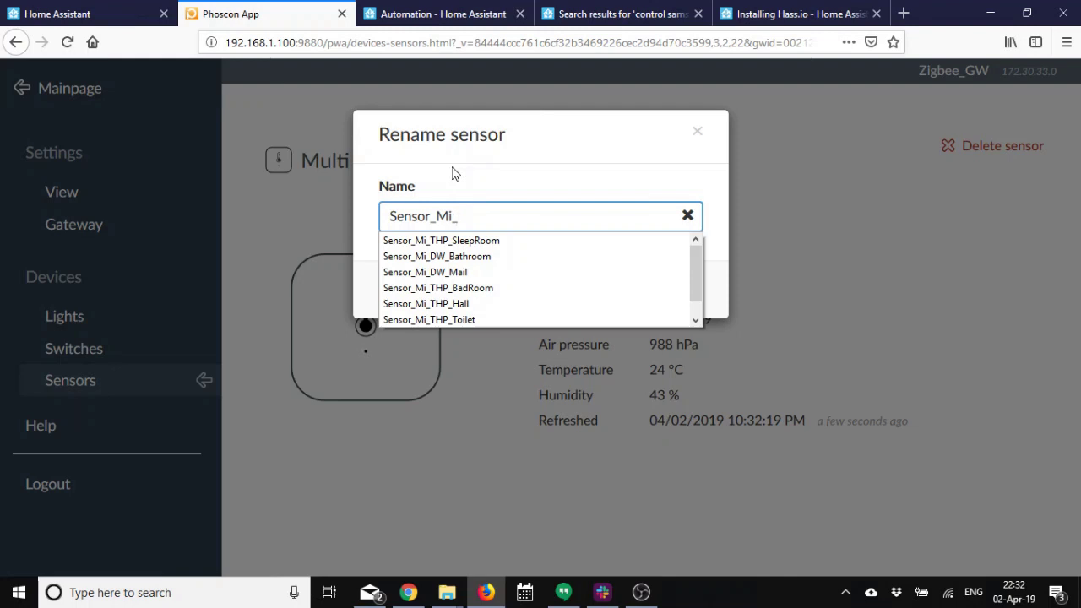
text(TH)
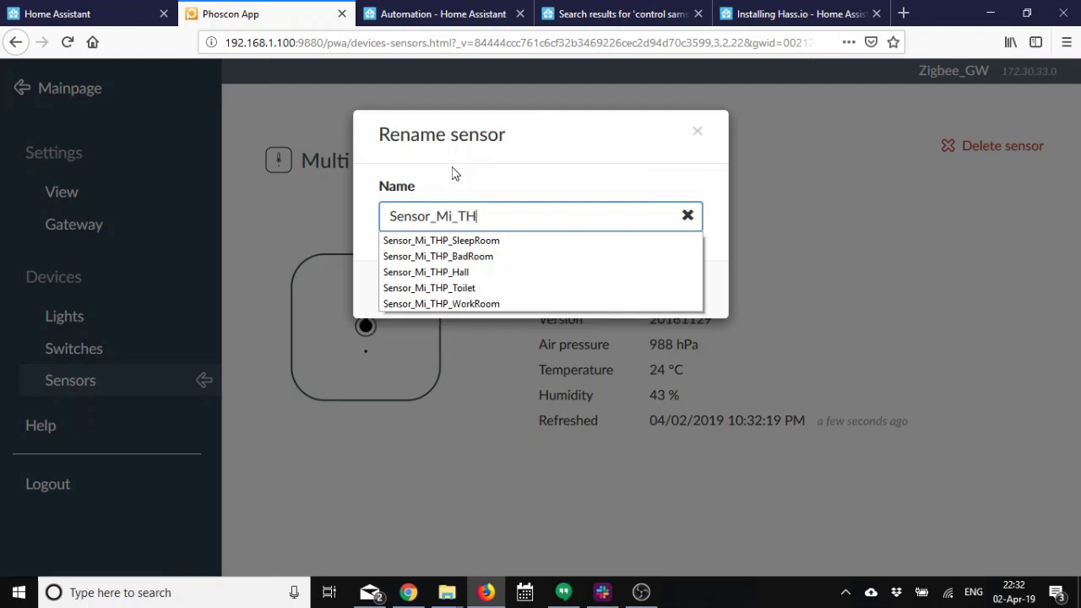
text(P_Ki)
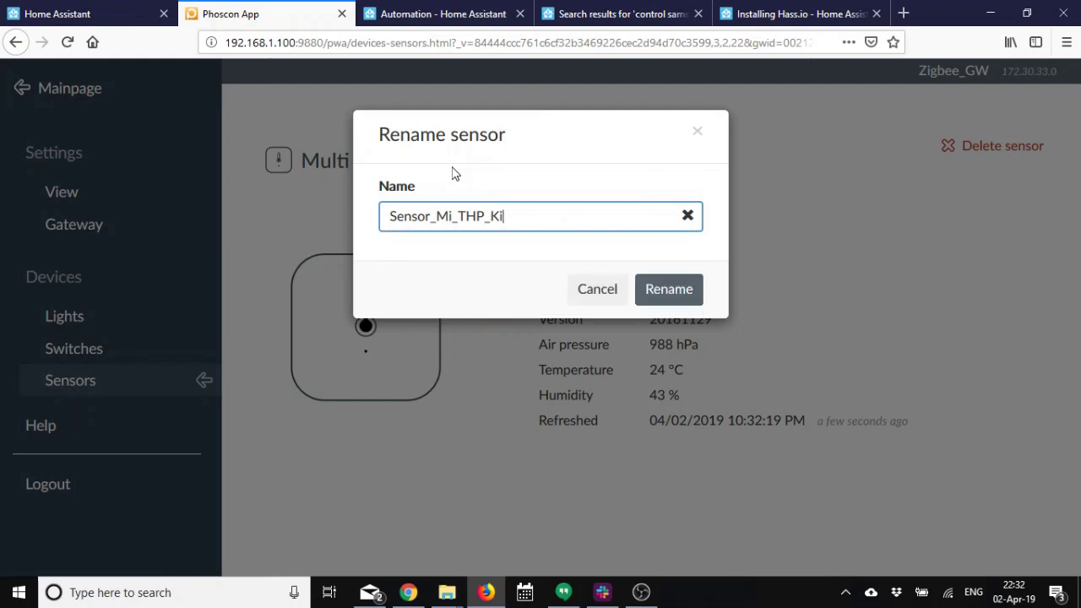
text(tchen)
click(687, 289)
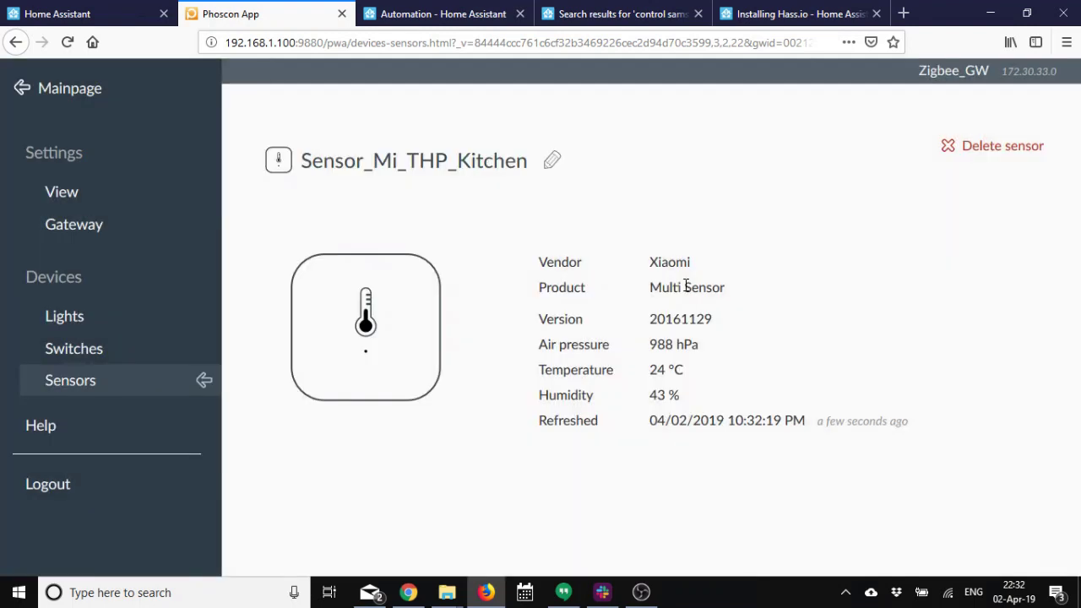
Pair the Xiaomi Window / Door contact sensor as a second sensor via Add new sensor > Other.
click(205, 381)
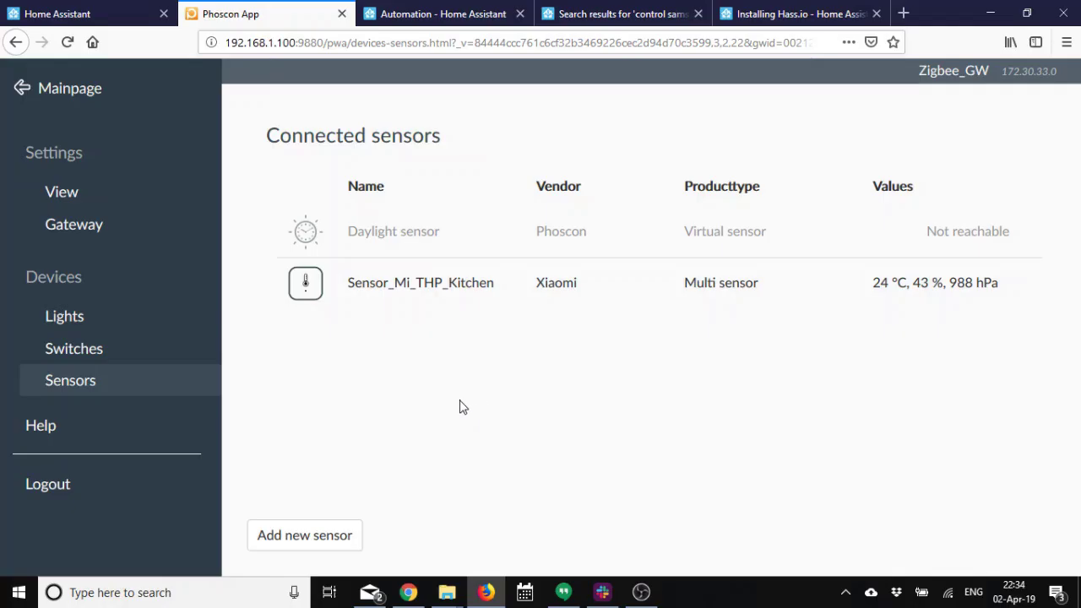
click(311, 541)
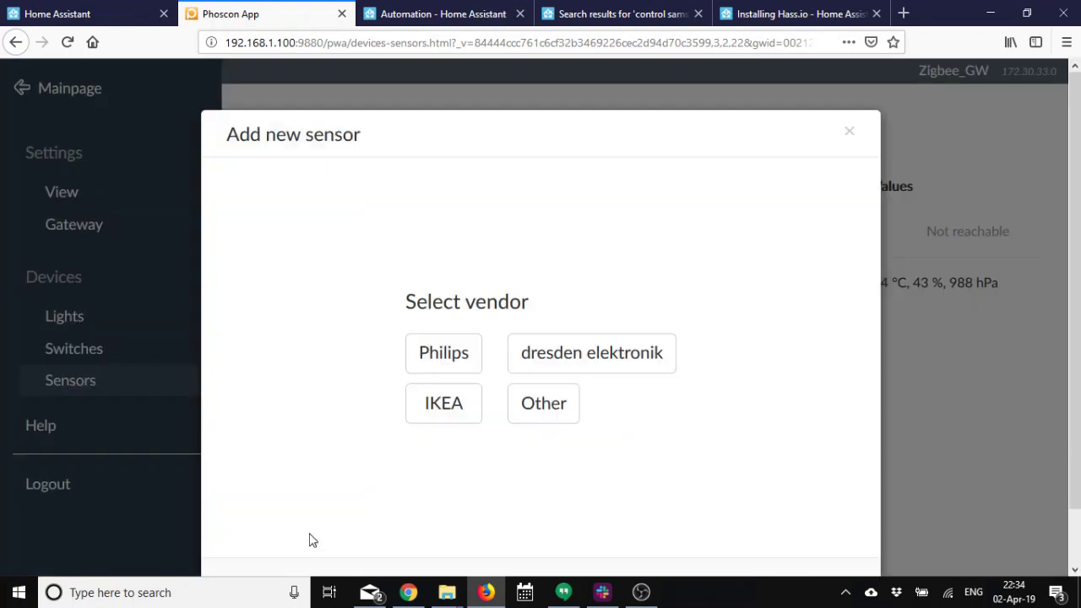
click(558, 414)
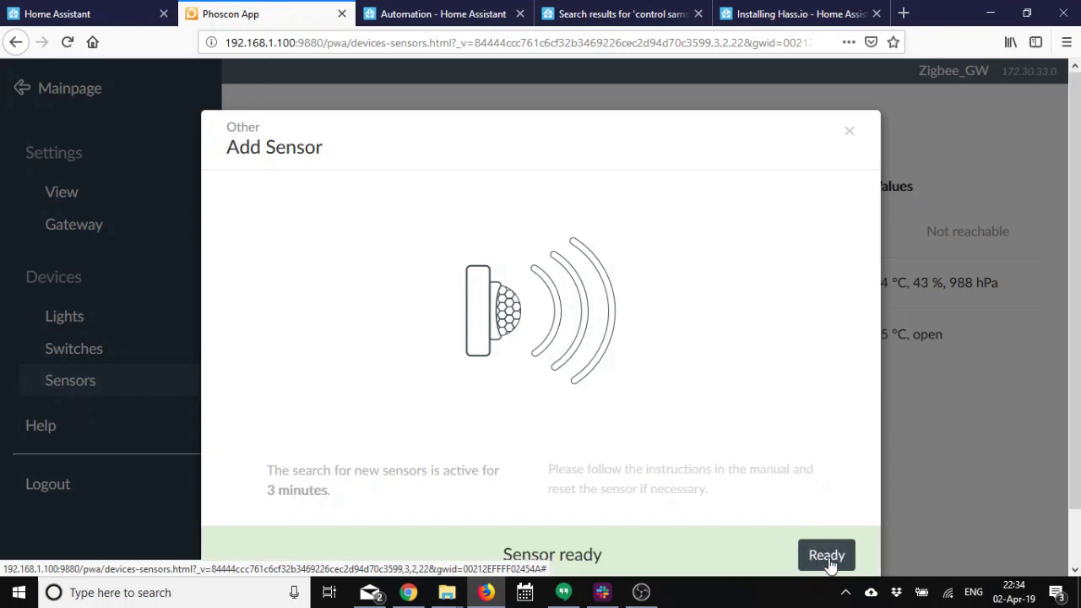
click(827, 557)
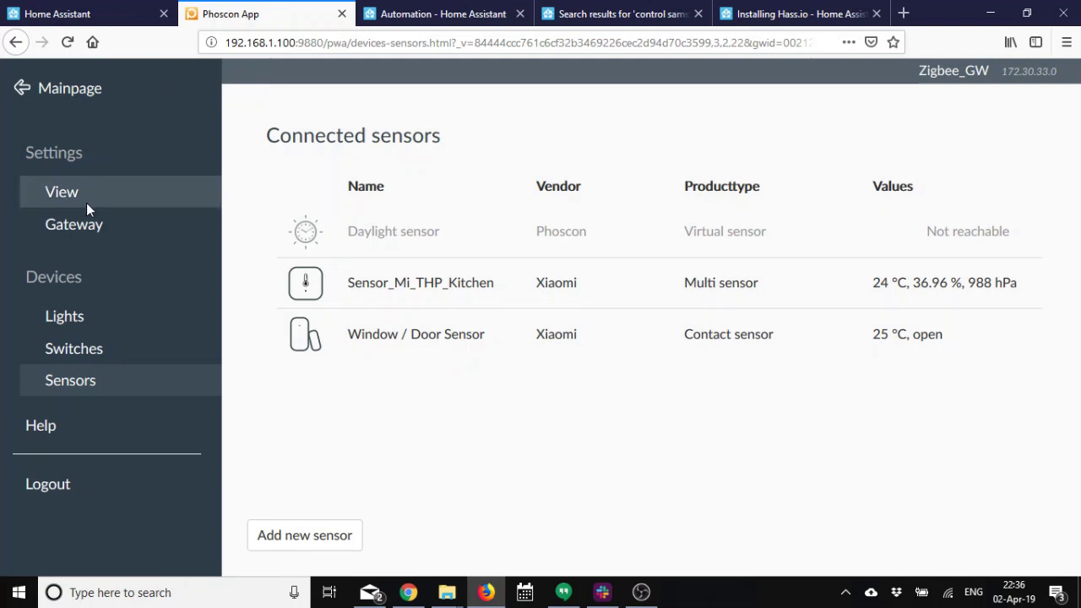
Authenticate third-party apps under Settings > Gateway > Advanced, then return to Home Assistant.
click(78, 226)
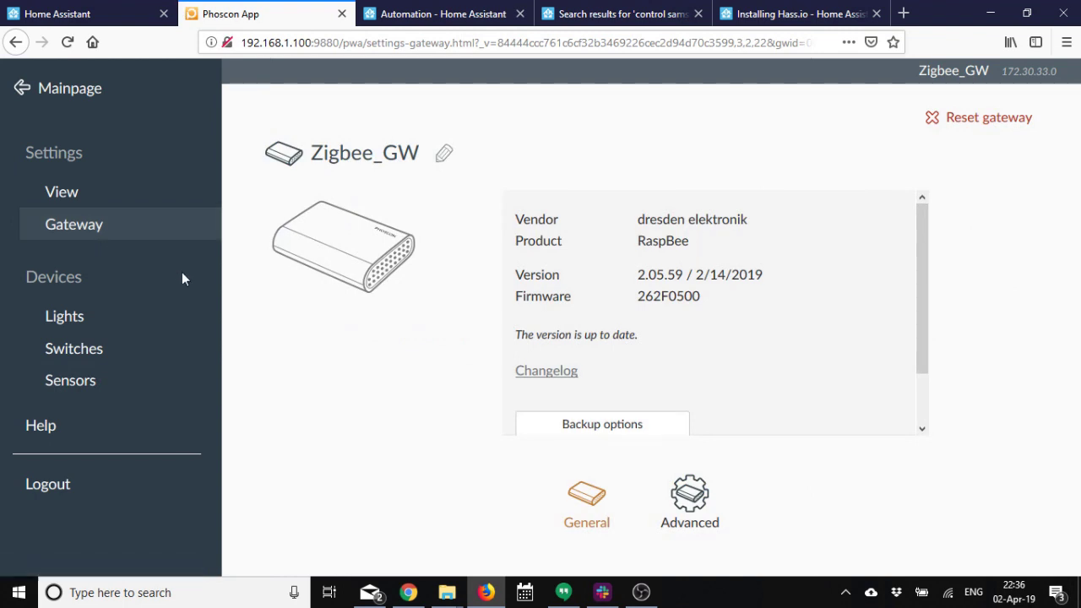
click(73, 229)
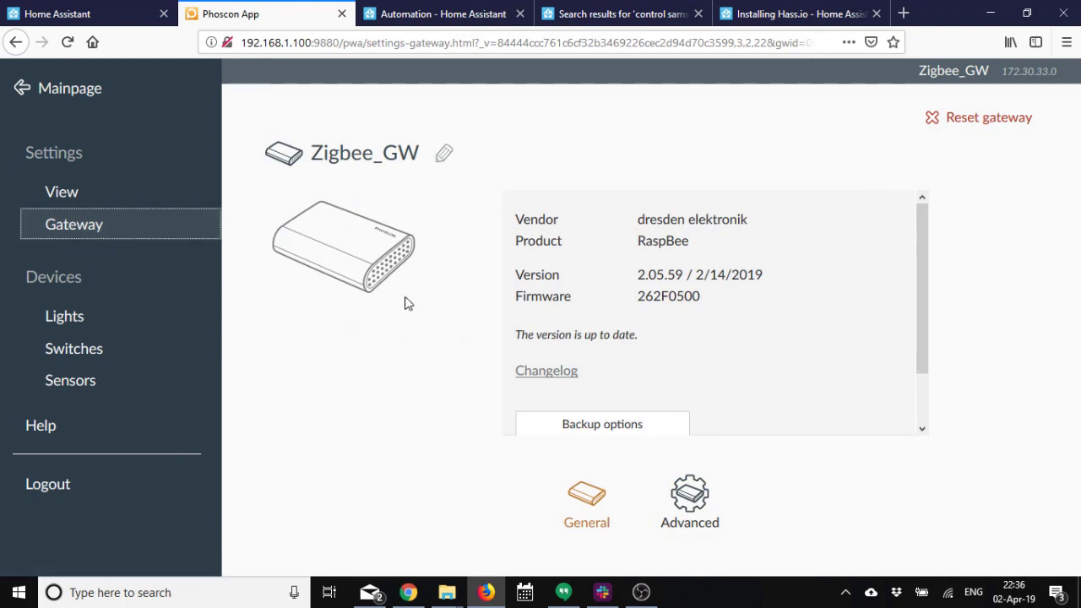
click(691, 498)
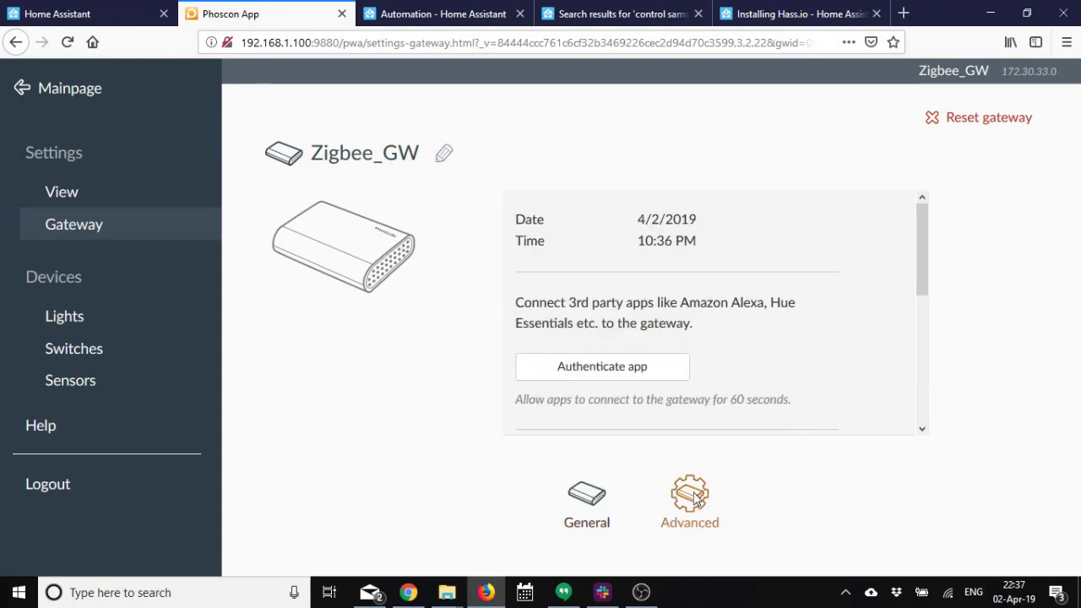
click(596, 369)
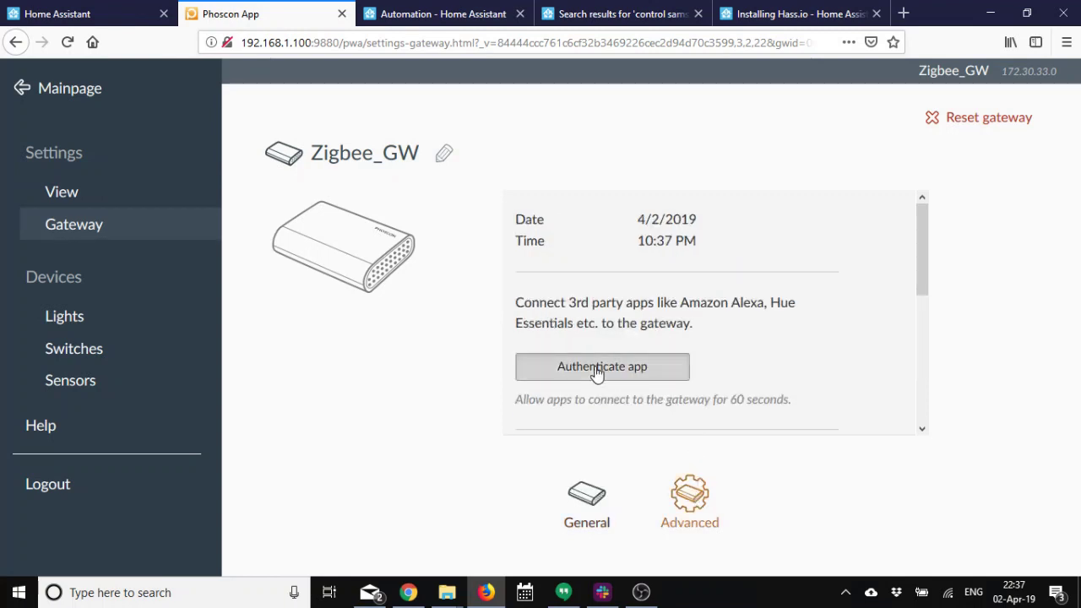
scroll(633, 355, down, 1)
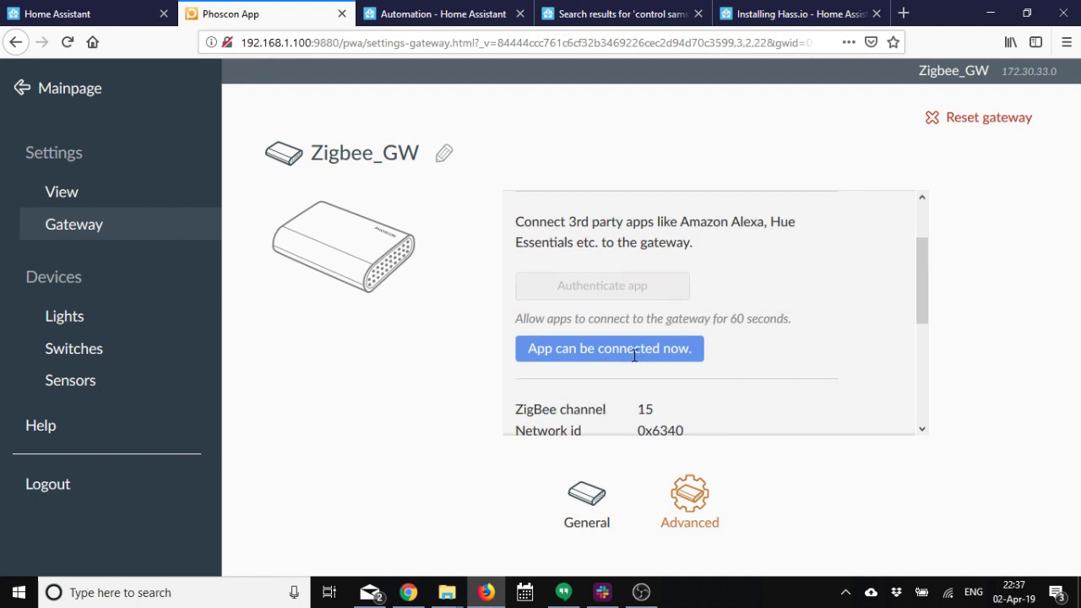
click(74, 8)
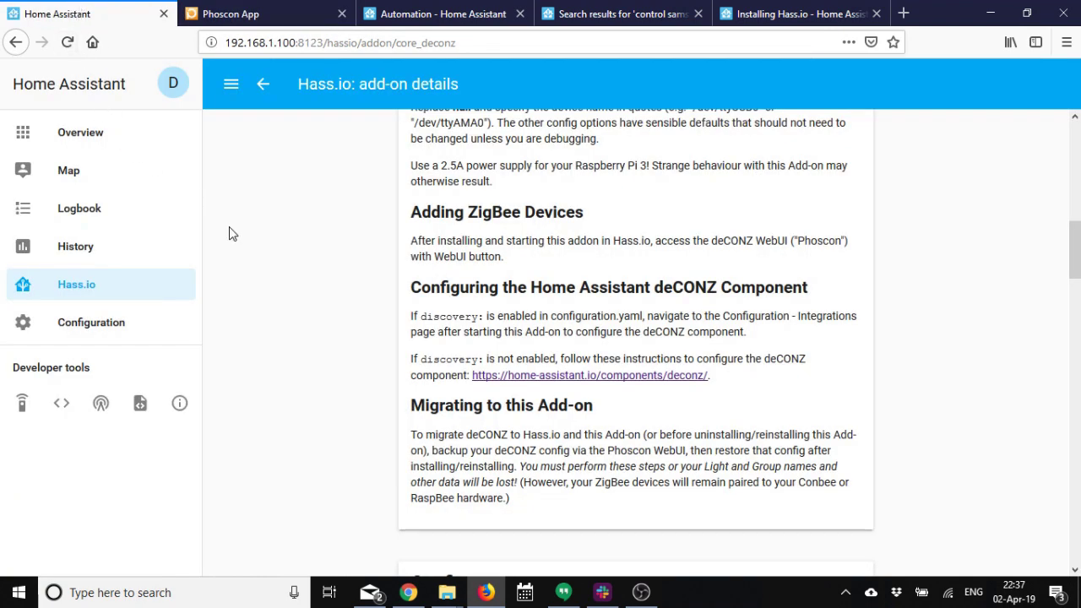
Start configuring the deCONZ Zigbee gateway integration, confirming the Phoscon gateway is still unlocked.
click(119, 327)
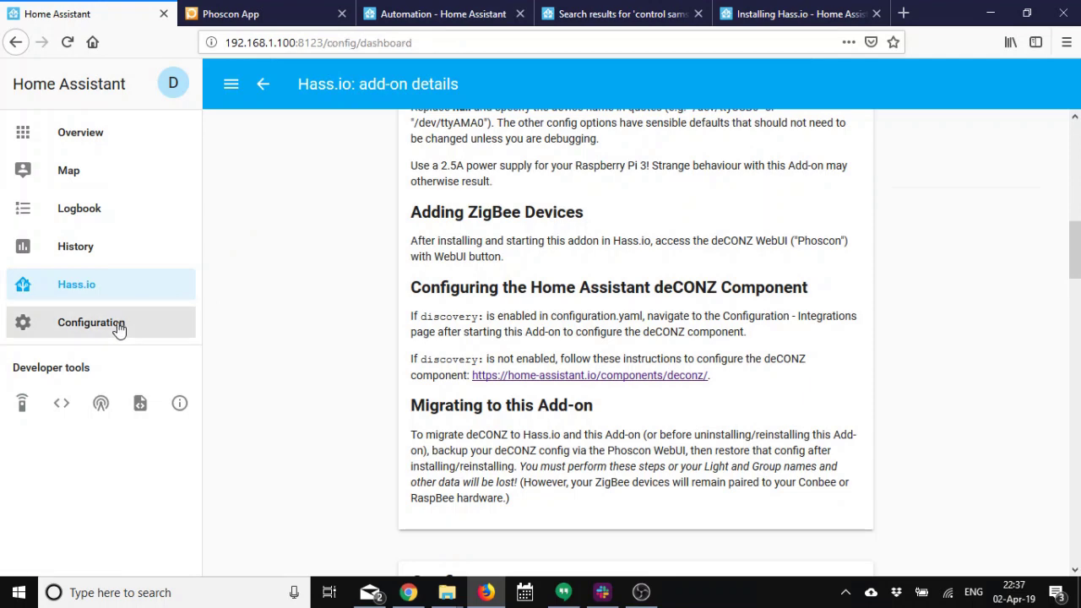
click(667, 306)
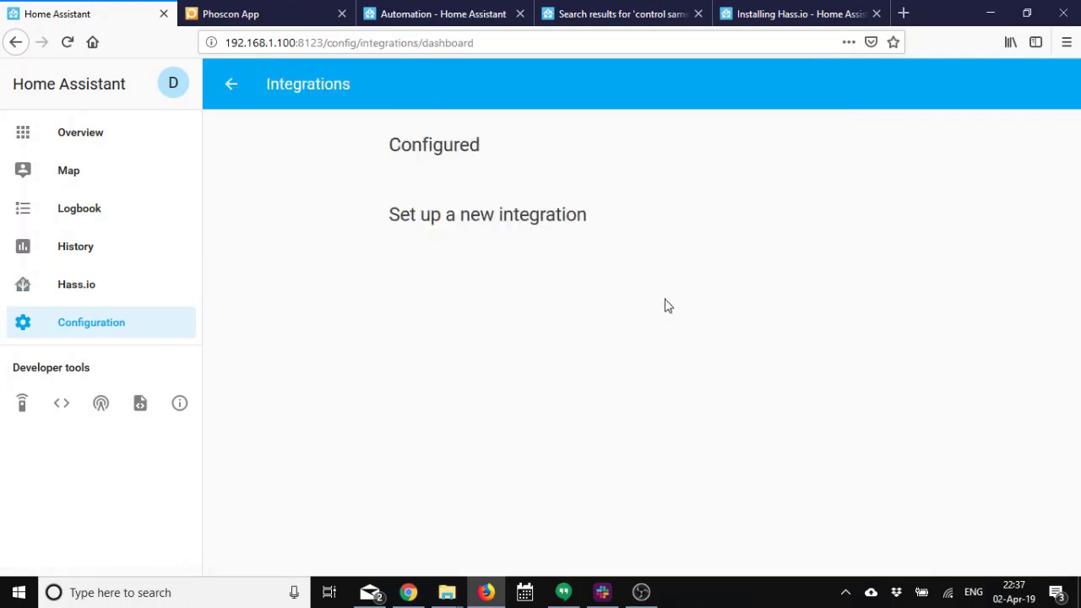
scroll(667, 296, down, 3)
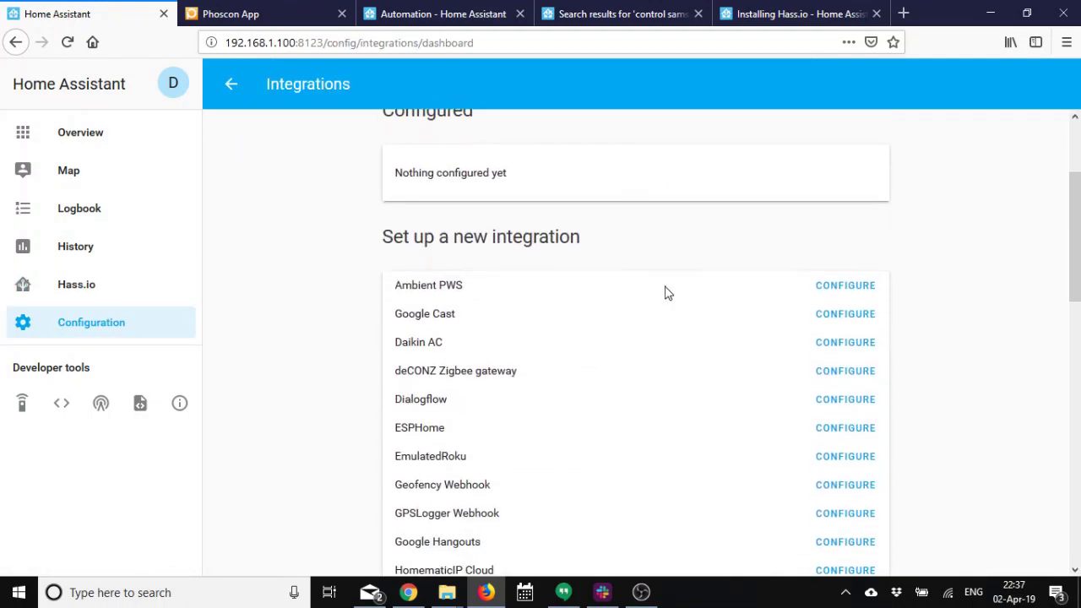
click(835, 377)
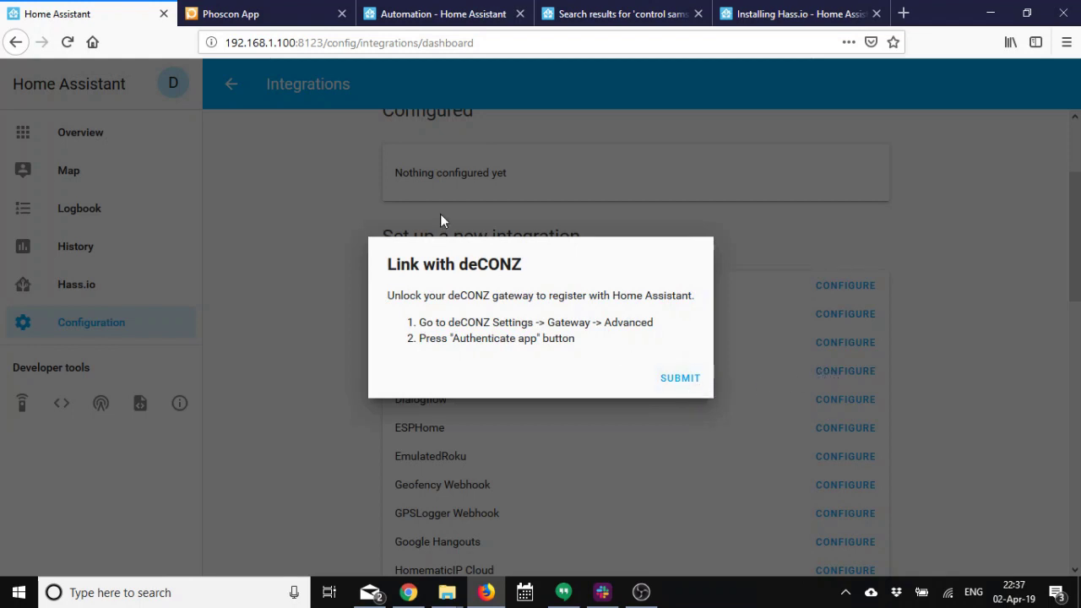
click(260, 12)
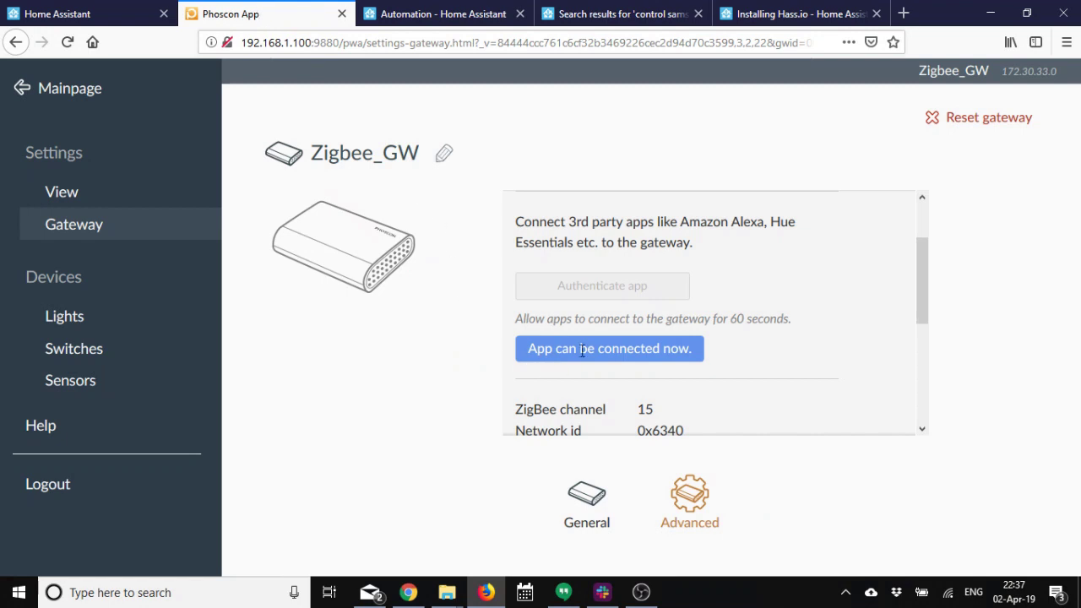
click(98, 11)
Link the gateway, allow importing virtual sensors and deCONZ groups, and finish setup.
click(693, 387)
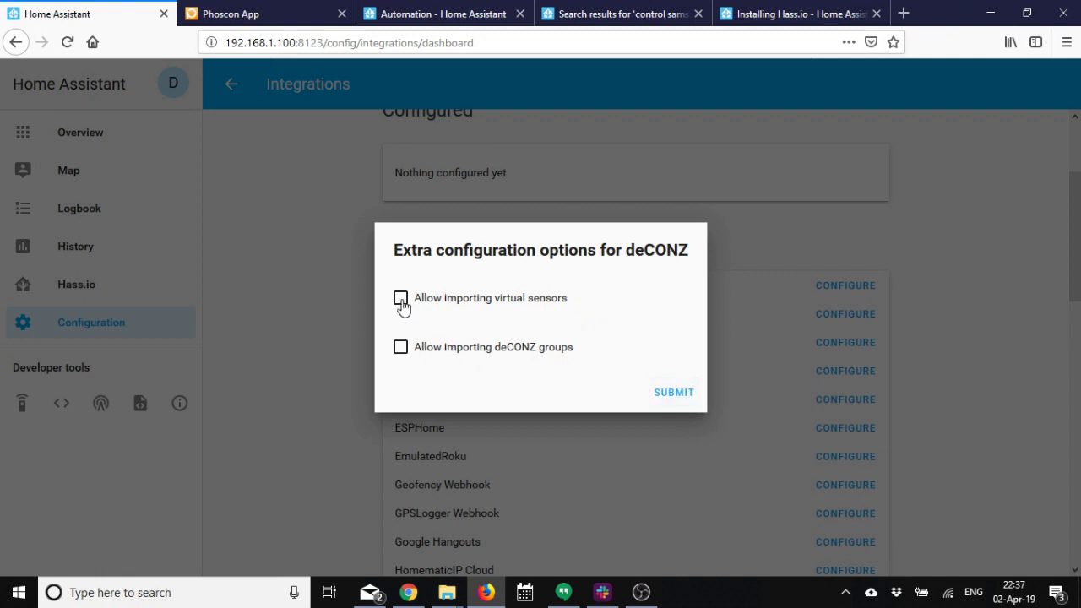
click(404, 302)
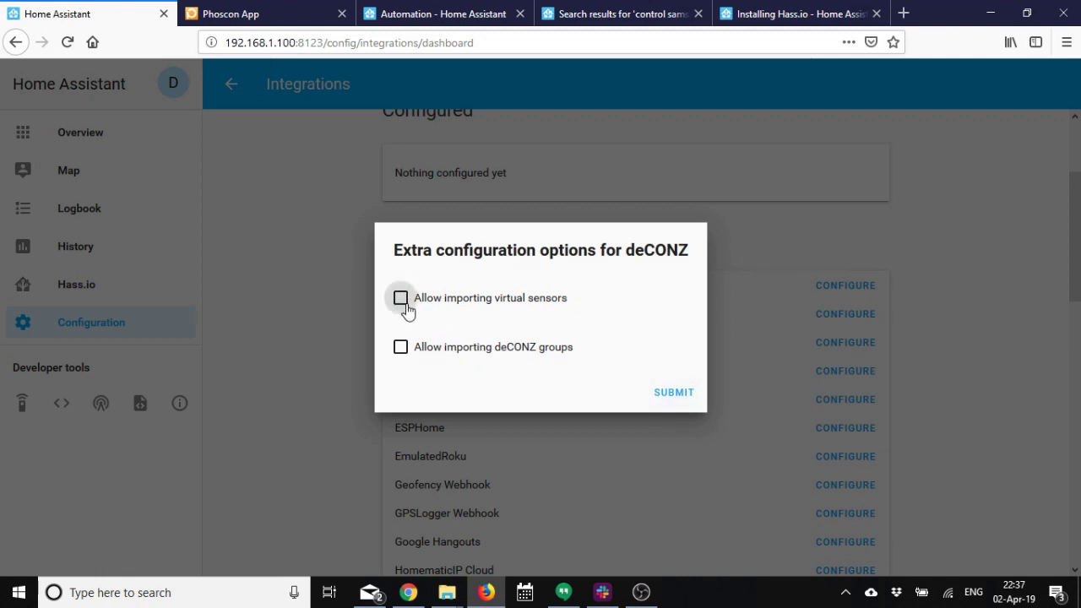
click(402, 347)
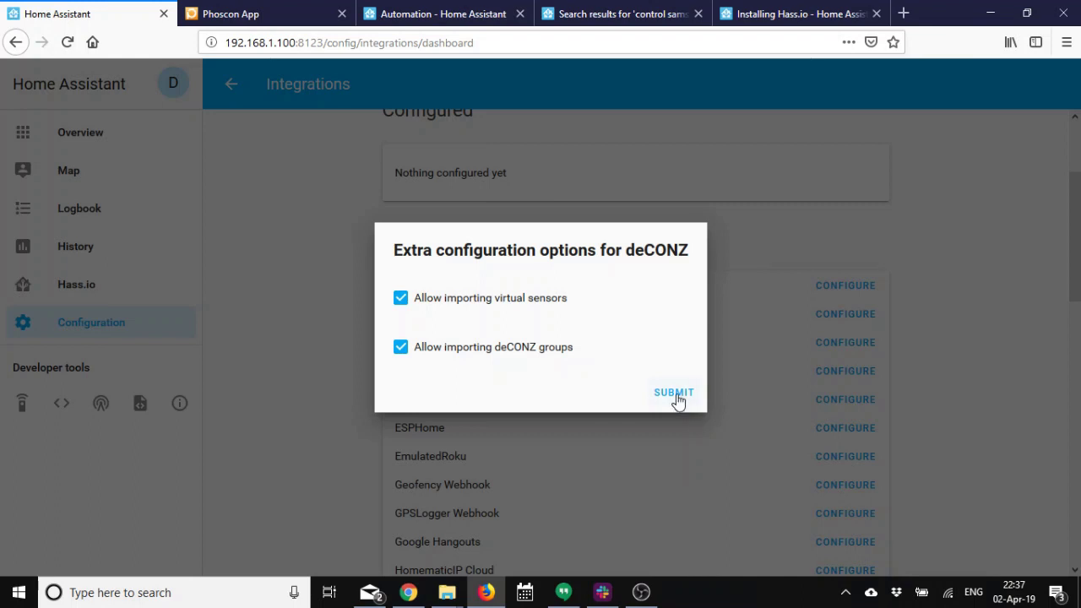
click(675, 395)
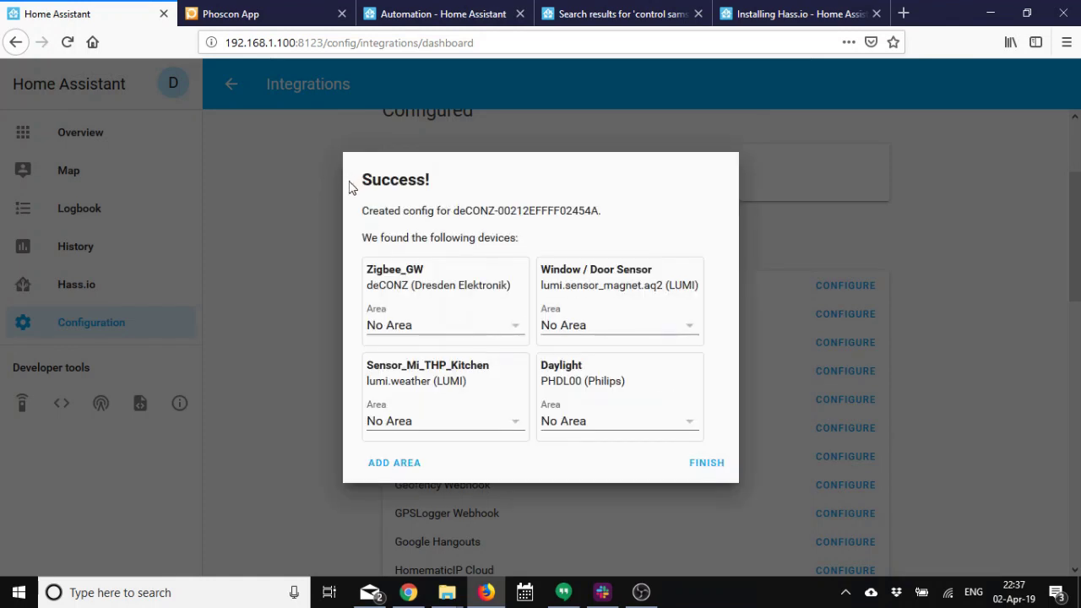
click(707, 464)
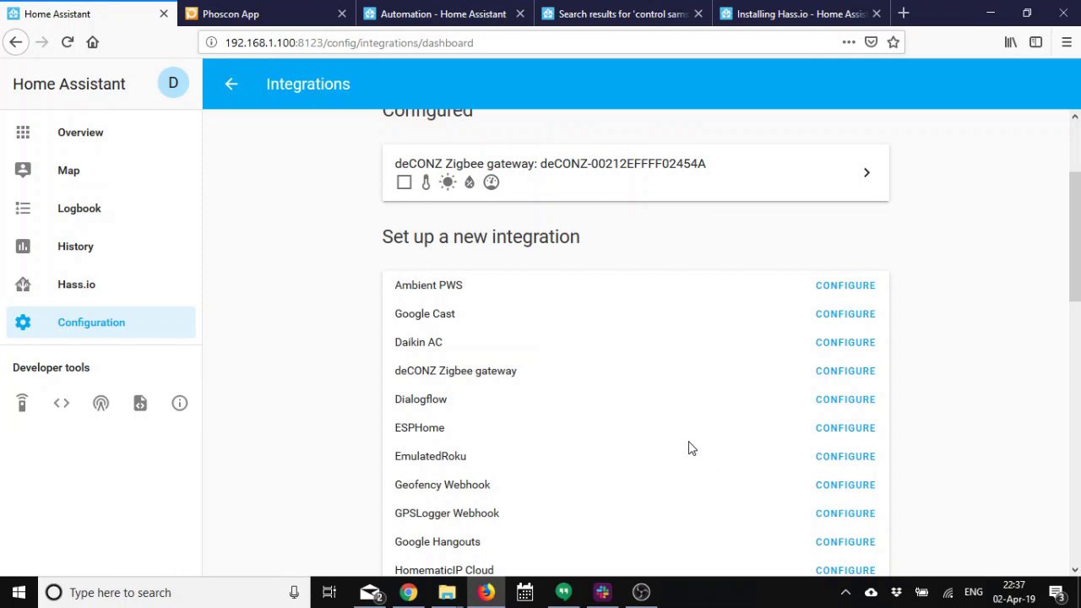
scroll(689, 447, up, 3)
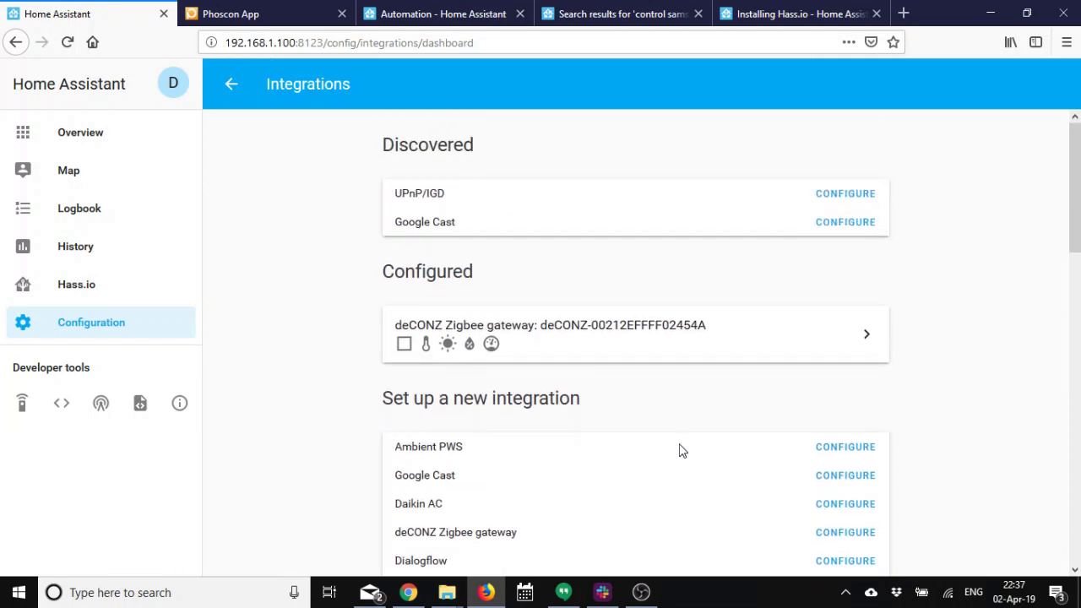
On the States page, locate window_door_sensor and the kitchen temperature, humidity and pressure entities.
click(68, 405)
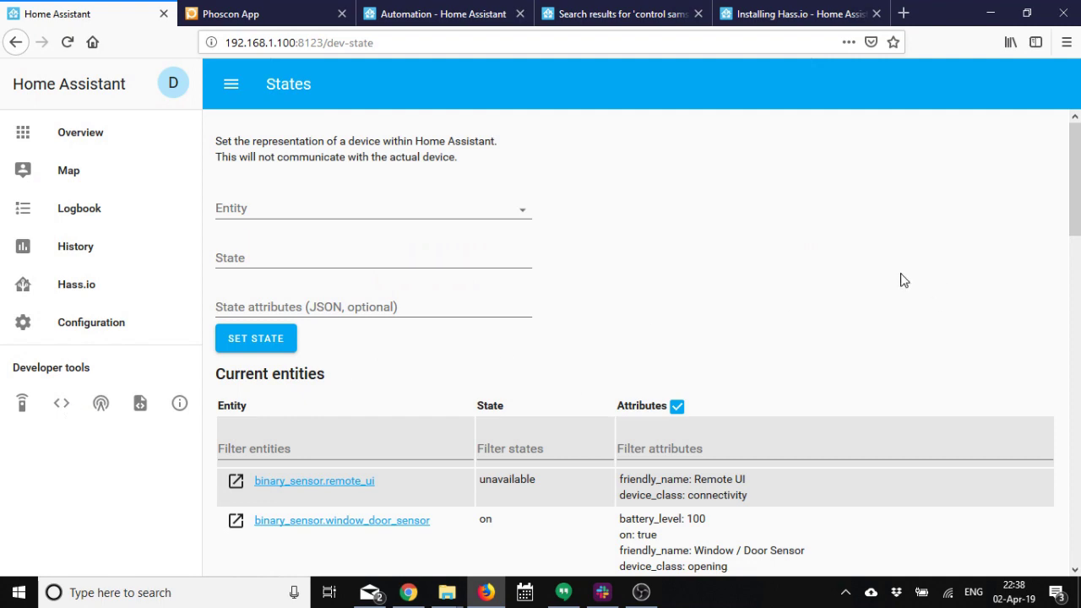
scroll(901, 280, down, 3)
scroll(901, 280, down, 3)
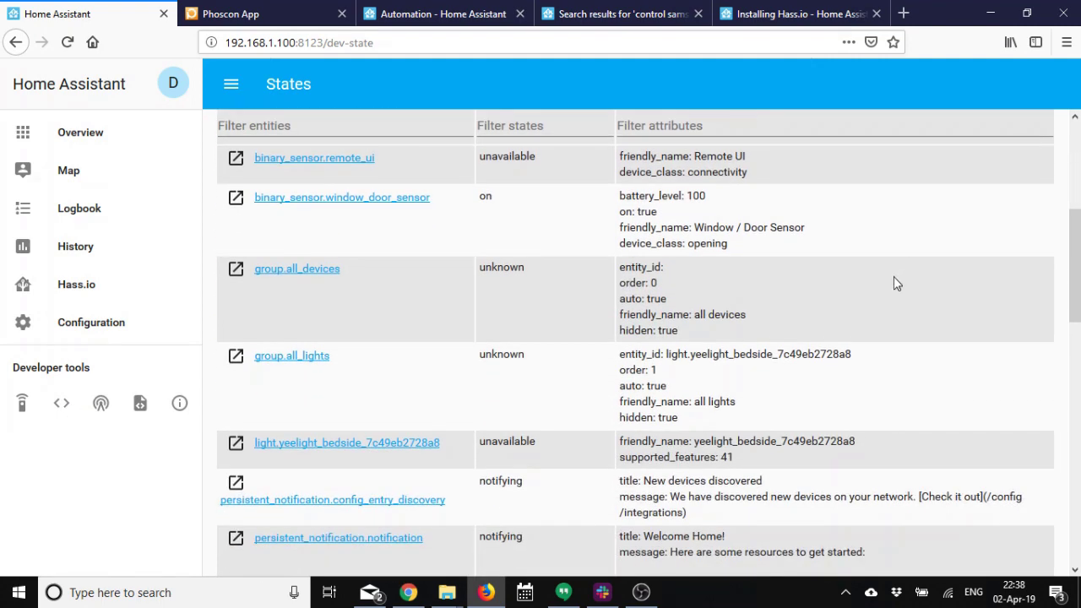
scroll(896, 279, down, 2)
scroll(896, 286, down, 5)
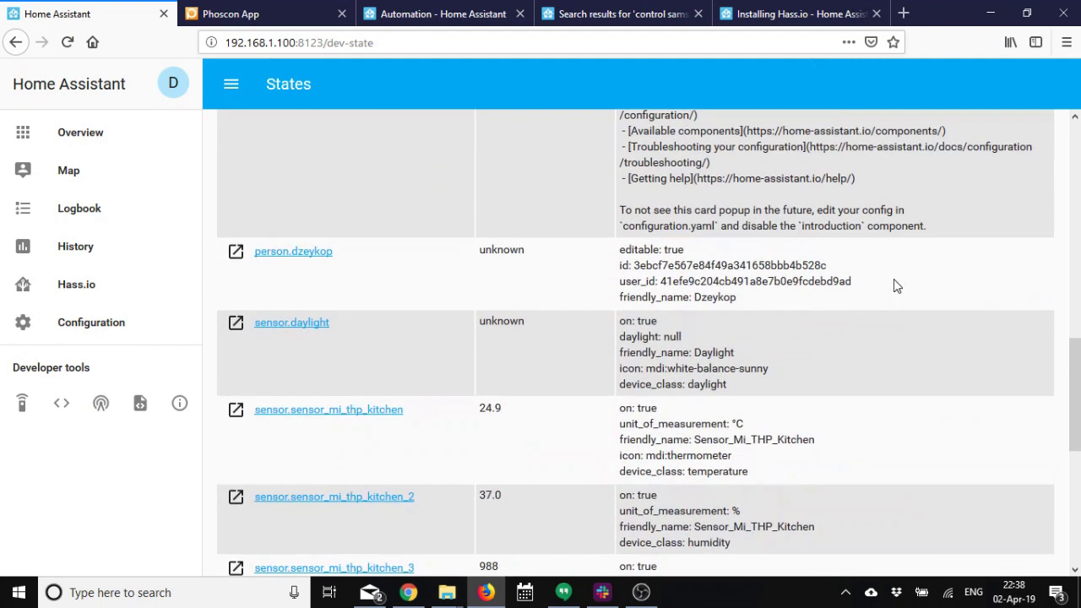
scroll(896, 286, down, 3)
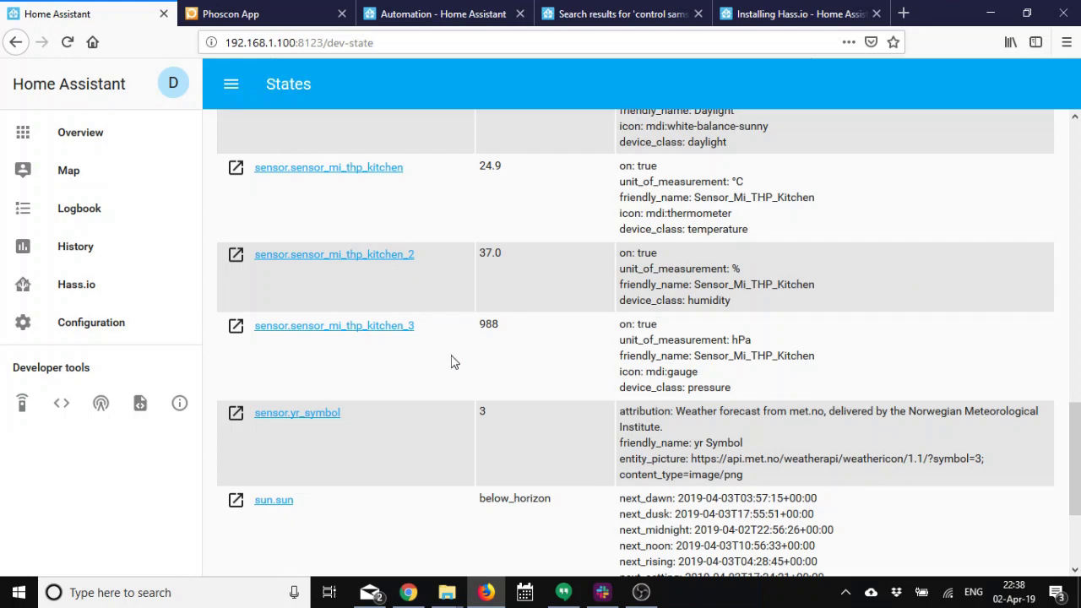
scroll(454, 361, down, 2)
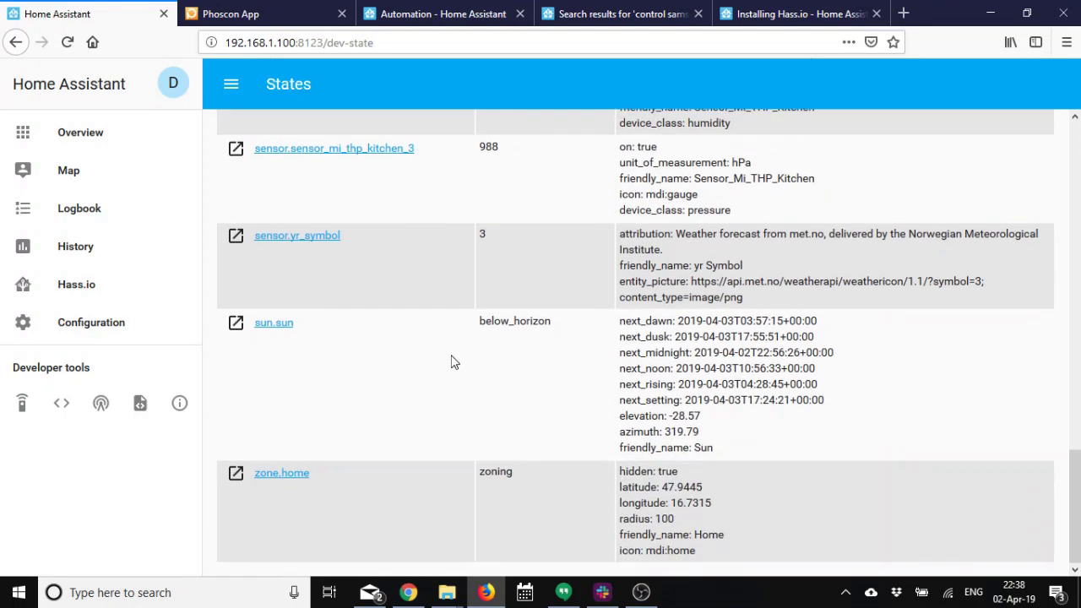
scroll(453, 361, up, 4)
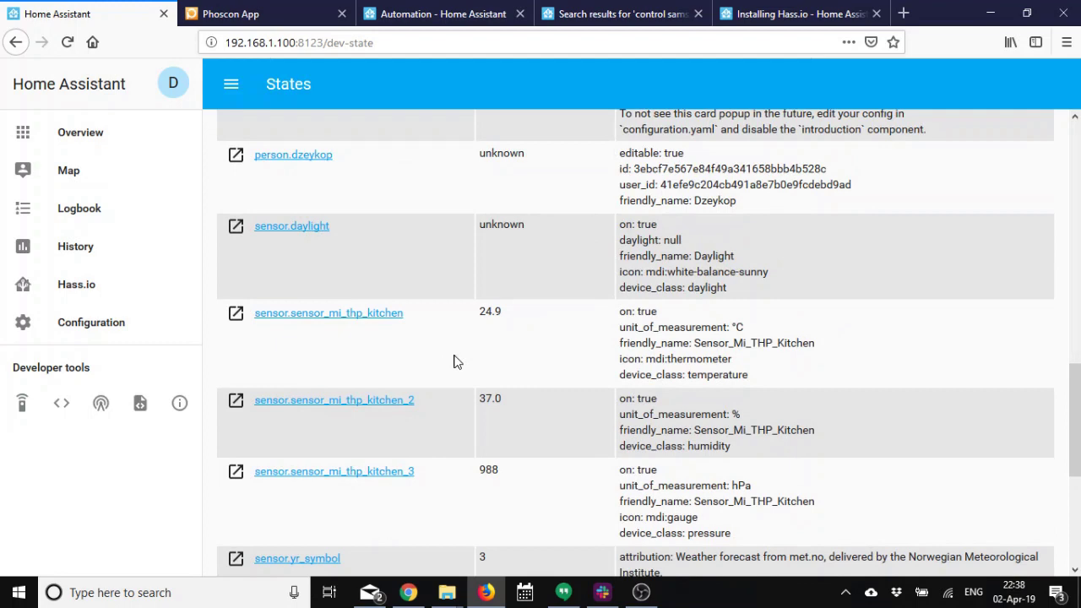
scroll(453, 362, up, 1)
scroll(454, 362, up, 2)
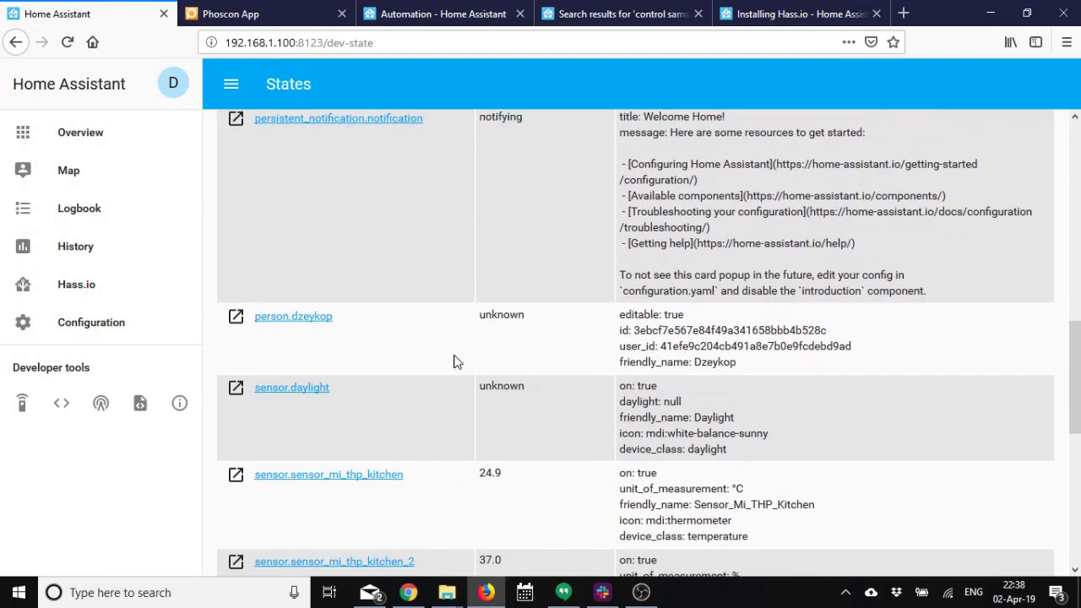
scroll(453, 362, up, 2)
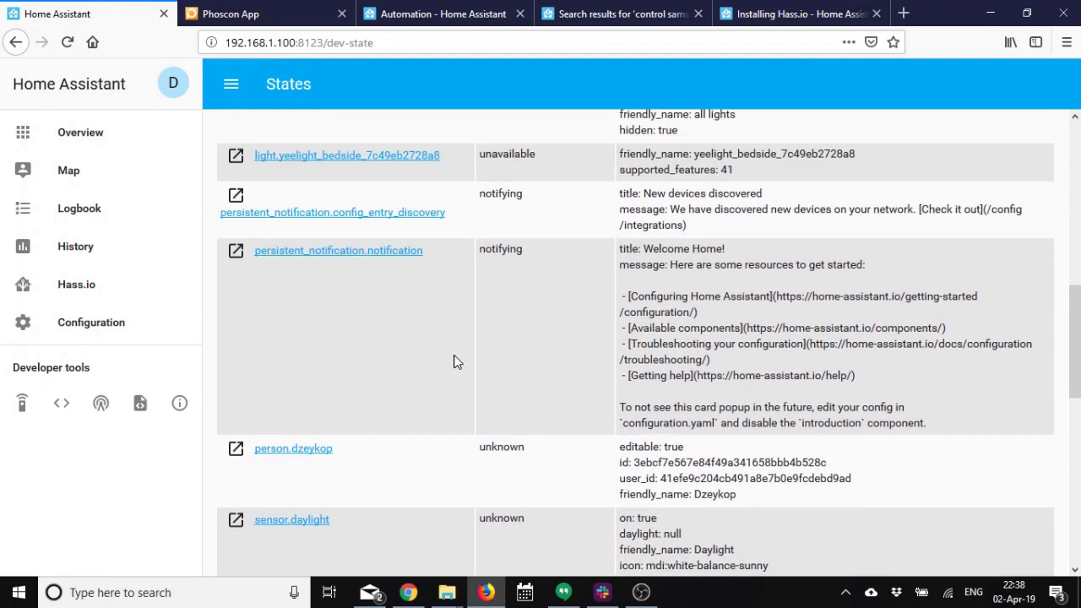
scroll(453, 361, up, 3)
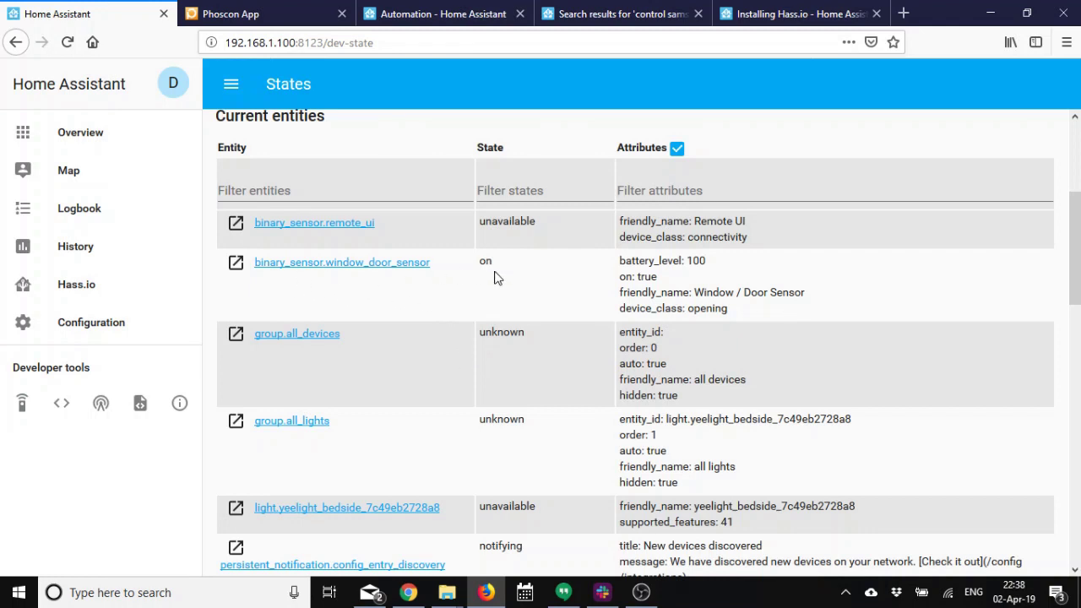
scroll(499, 280, up, 2)
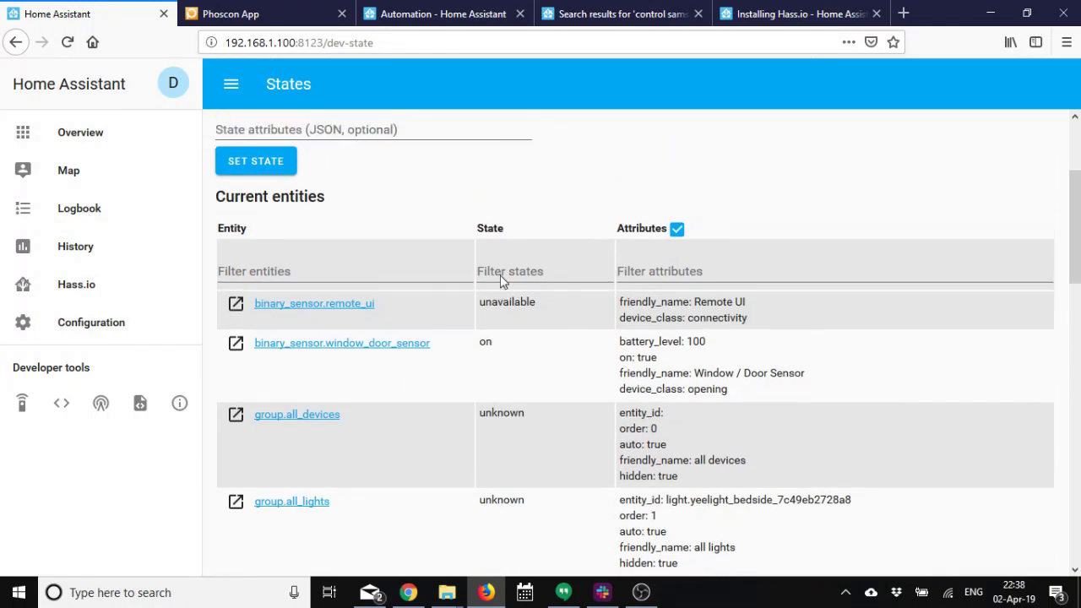